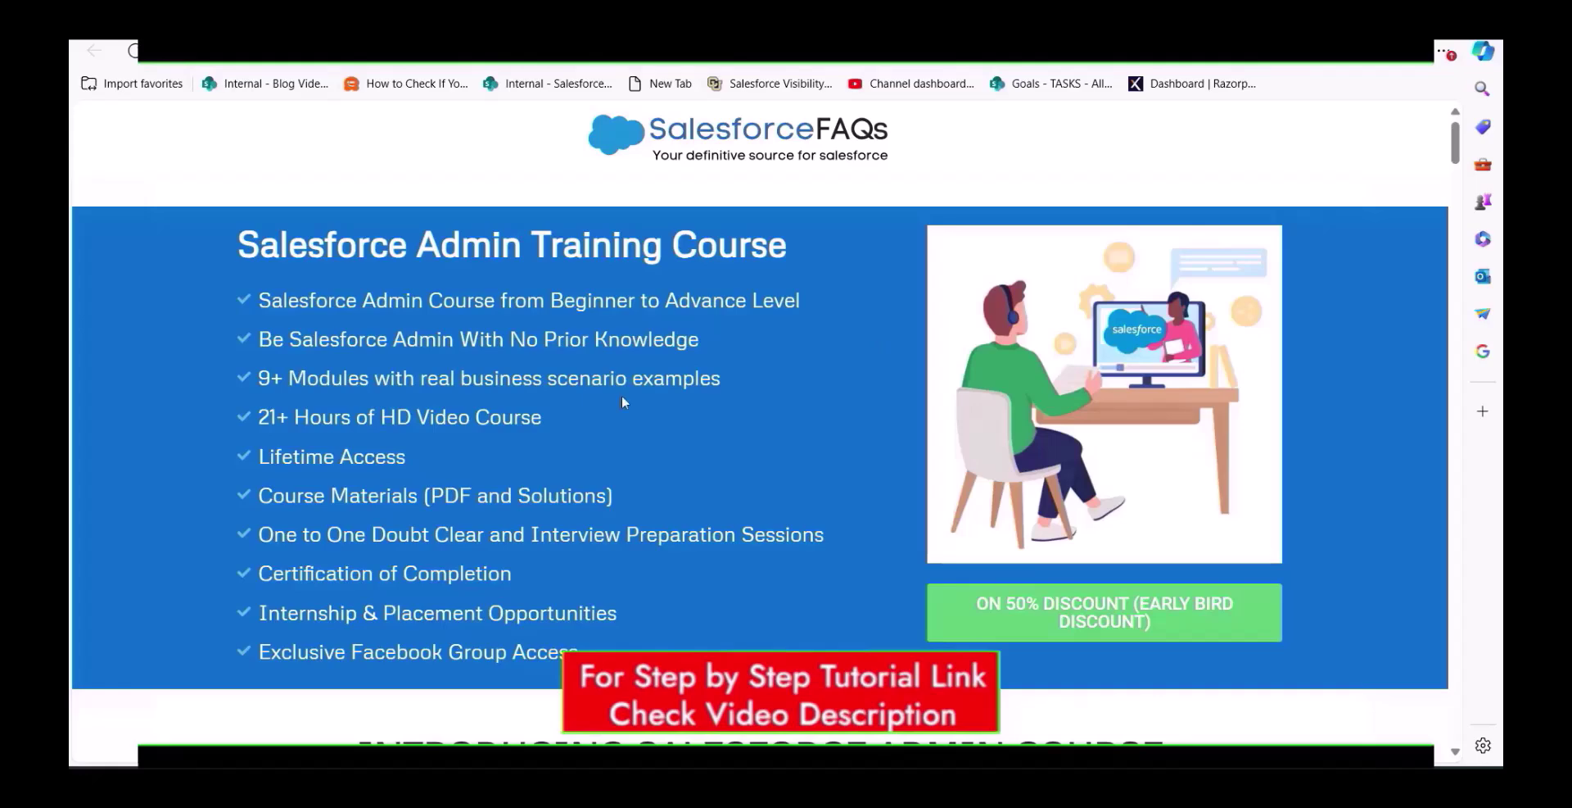
- Find Process Automation Settings by searching 'process automation' in Setup Quick Find
scroll(645, 407, down, 2)
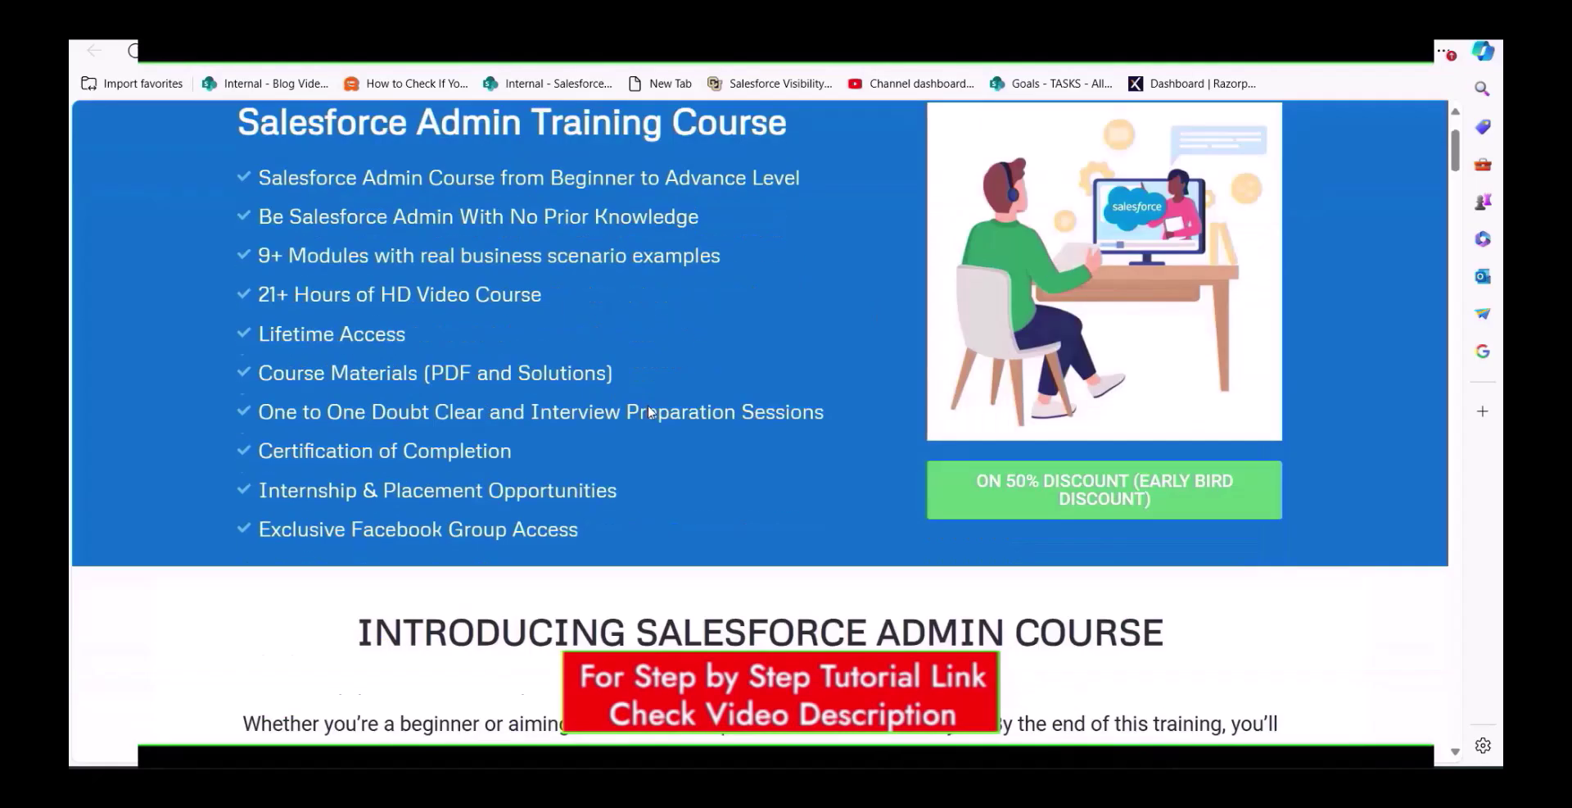
scroll(647, 408, up, 1)
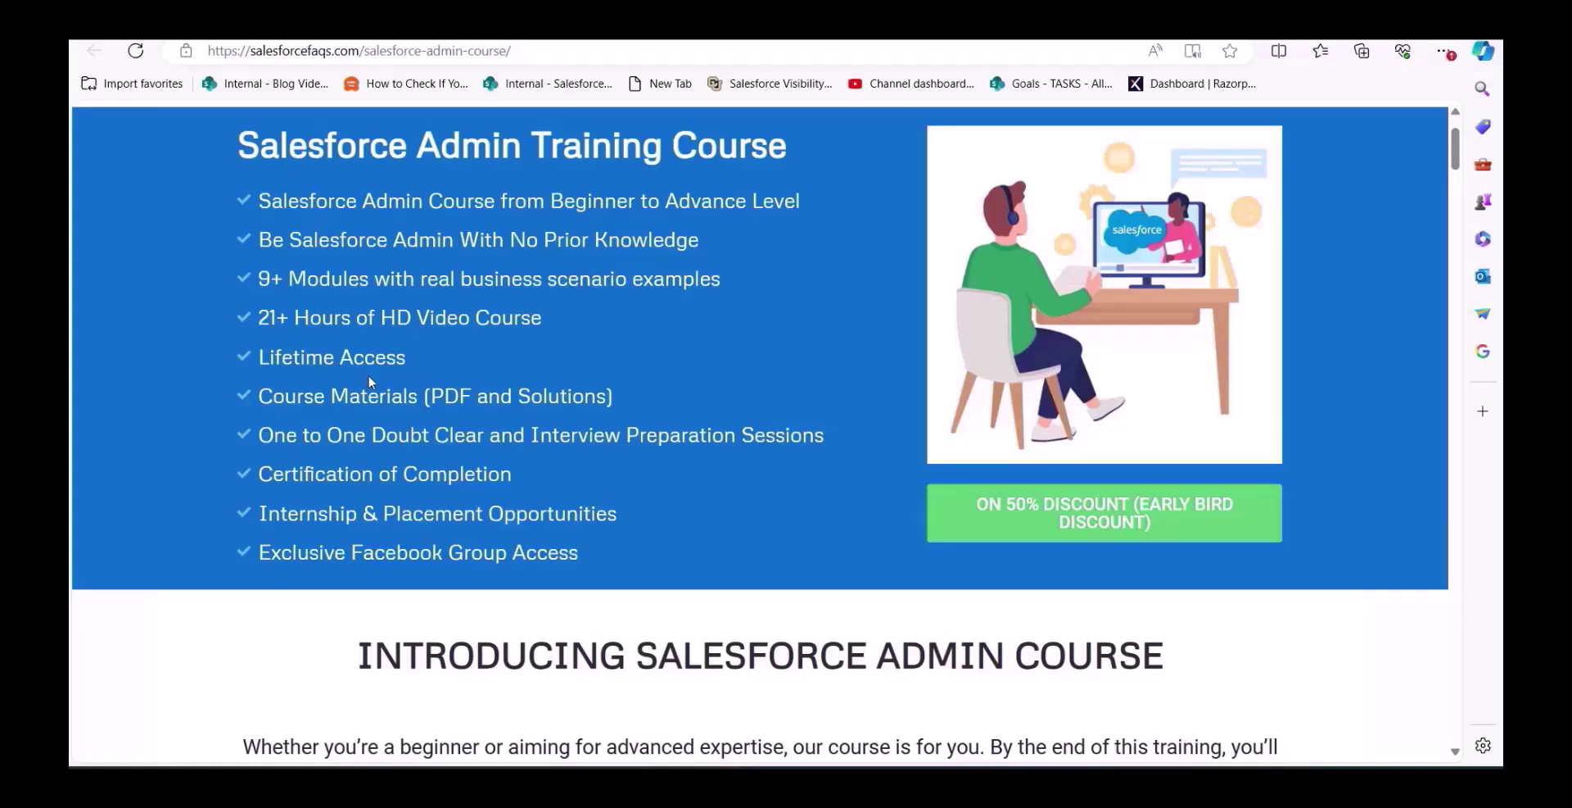
scroll(368, 382, down, 20)
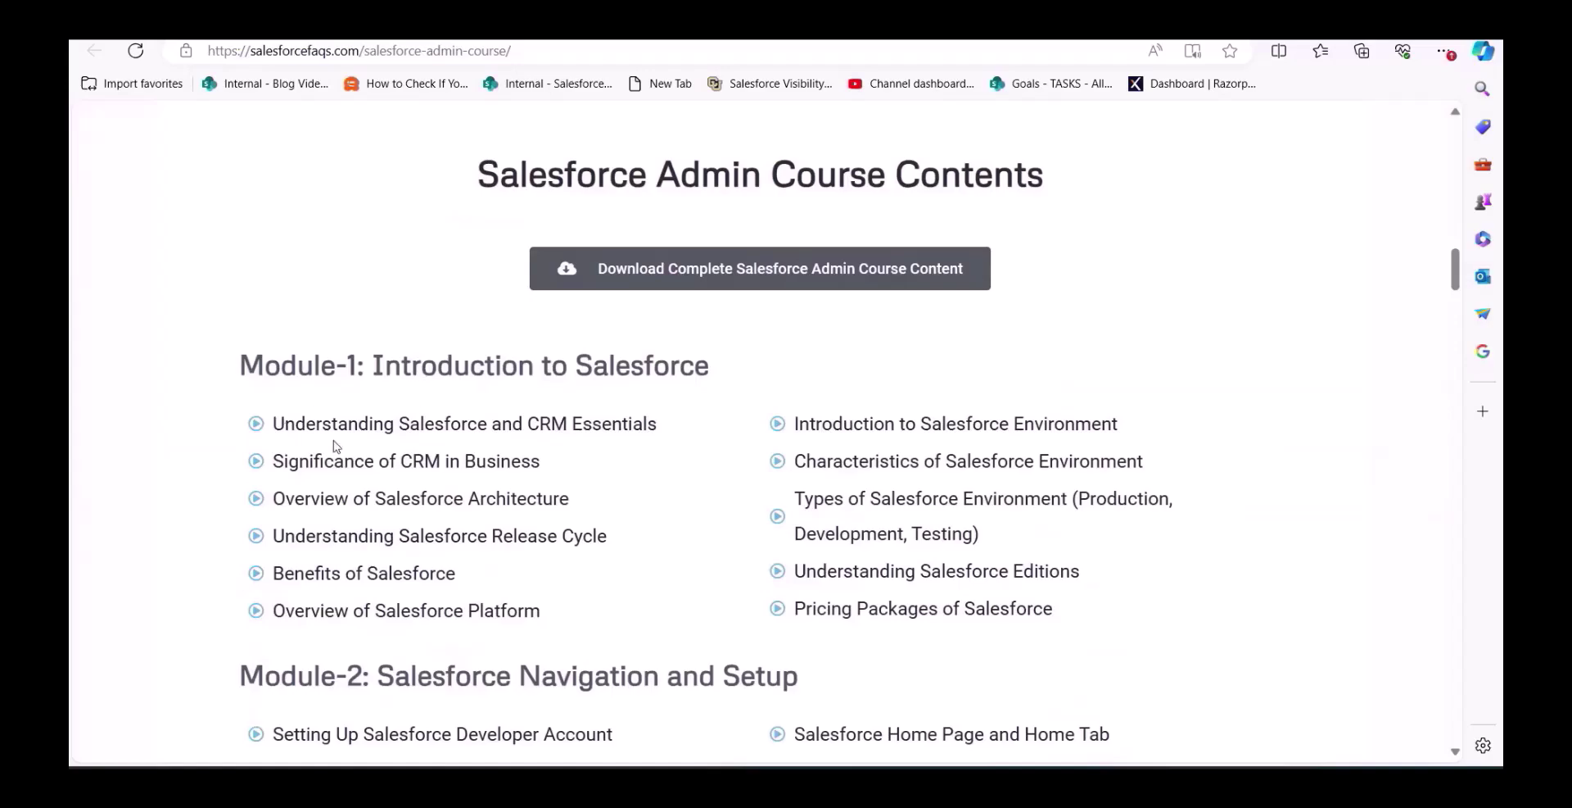
scroll(344, 447, down, 2)
scroll(347, 447, down, 20)
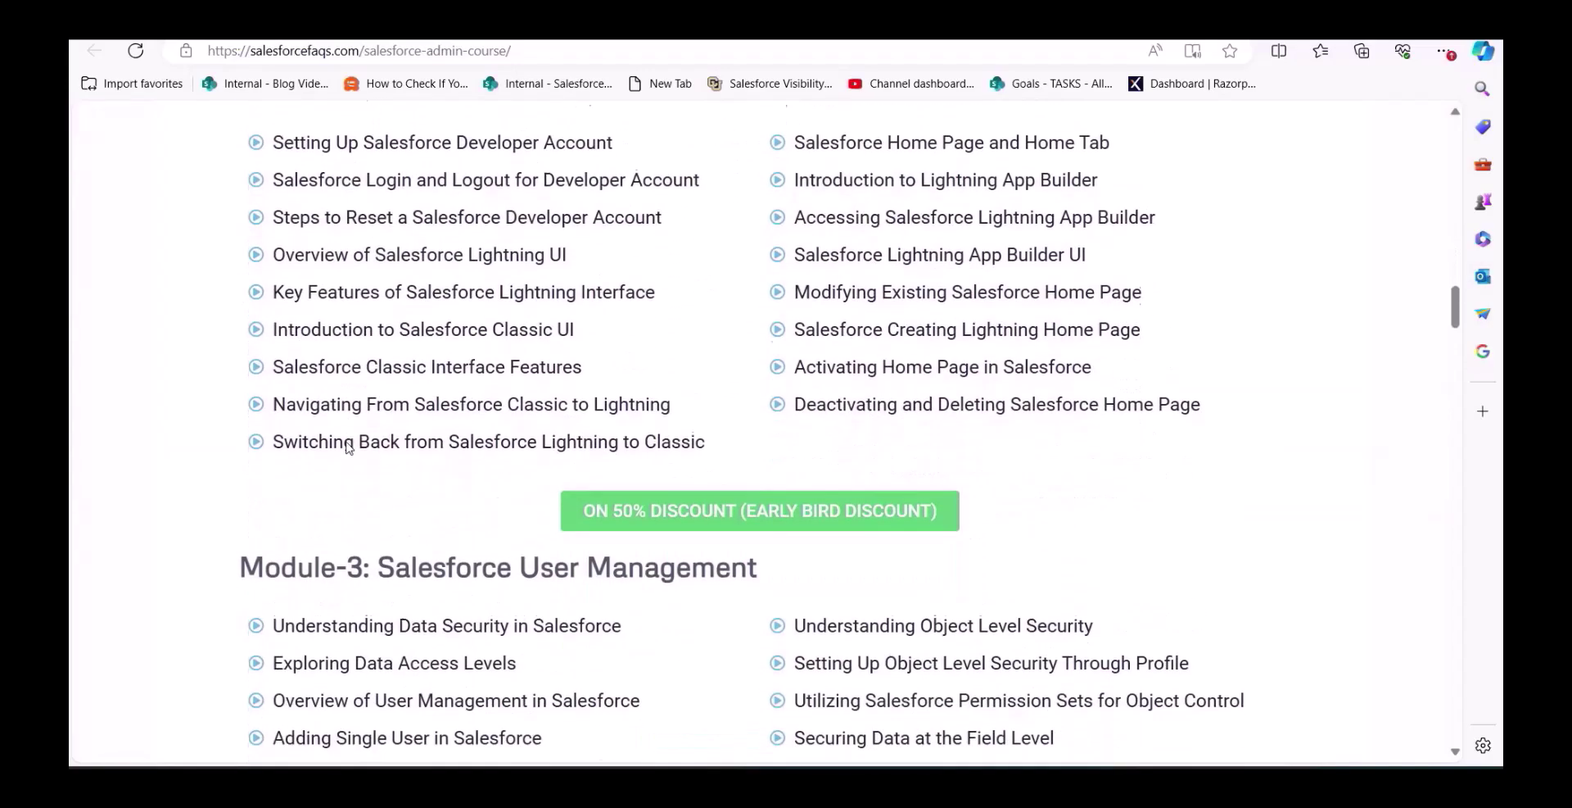
scroll(346, 448, down, 20)
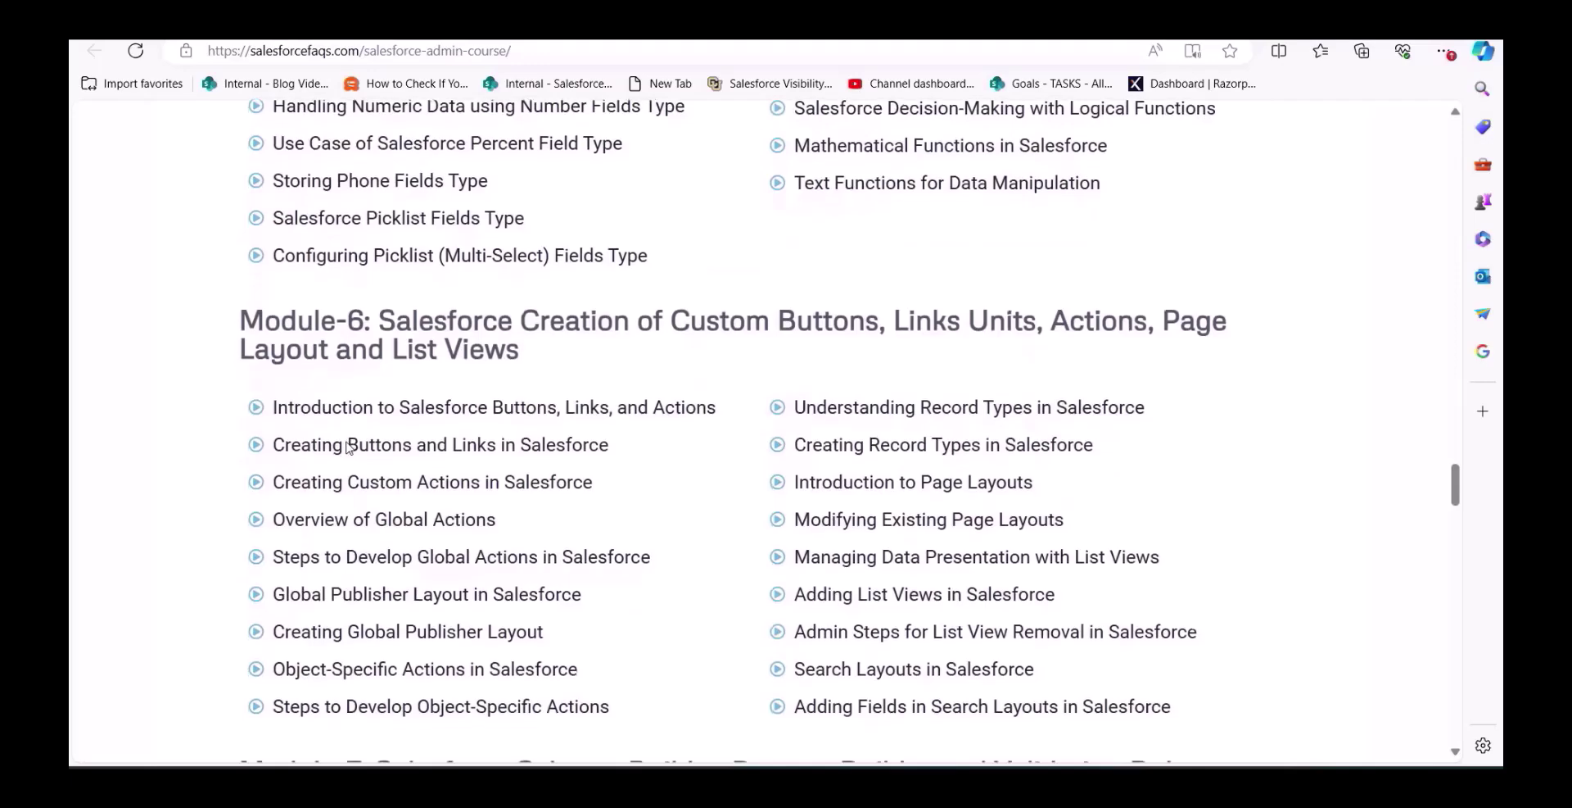
scroll(347, 447, down, 4)
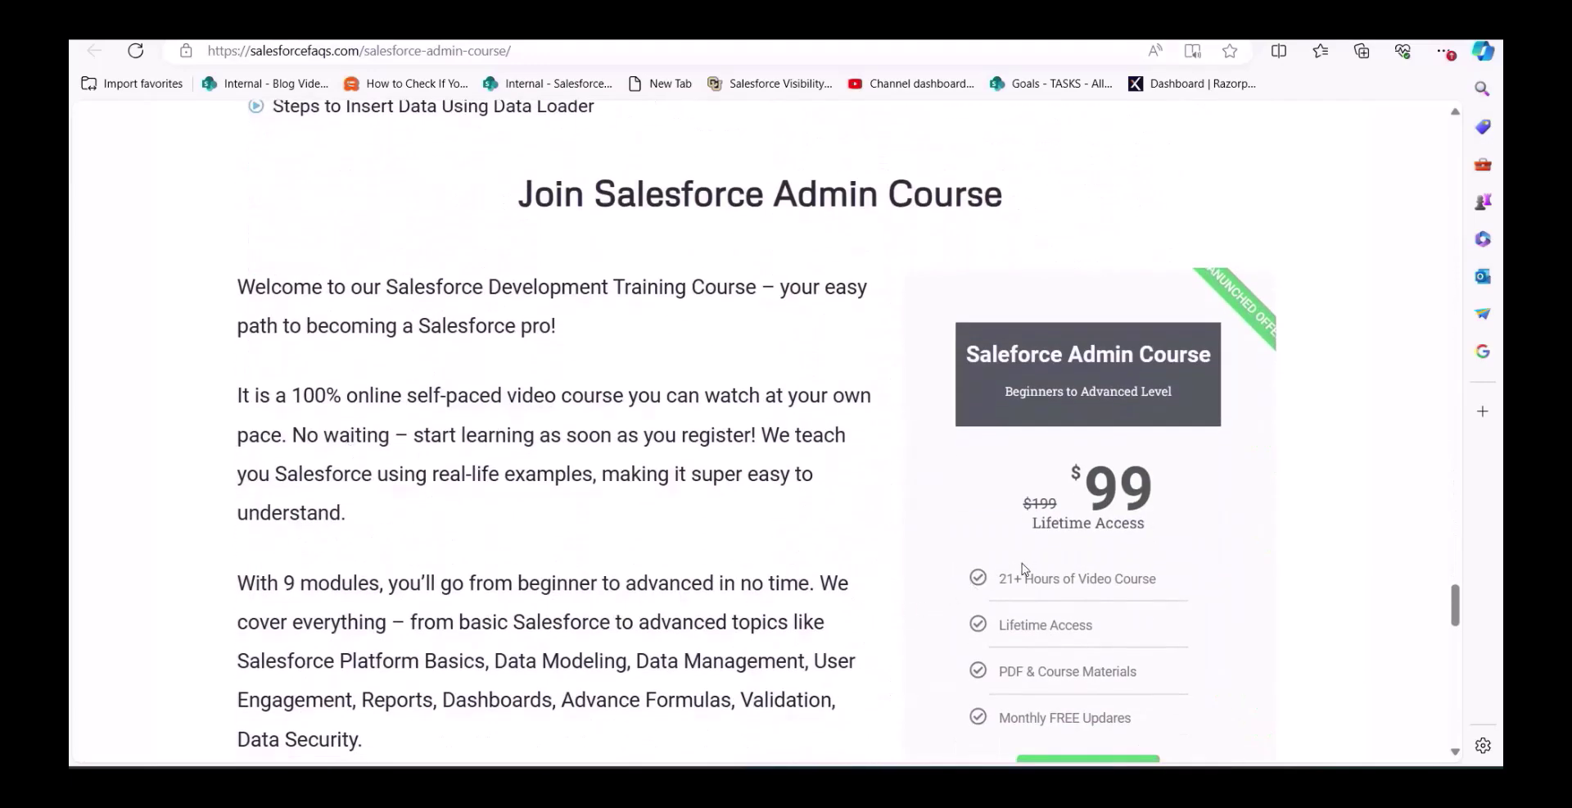
scroll(1024, 568, up, 1)
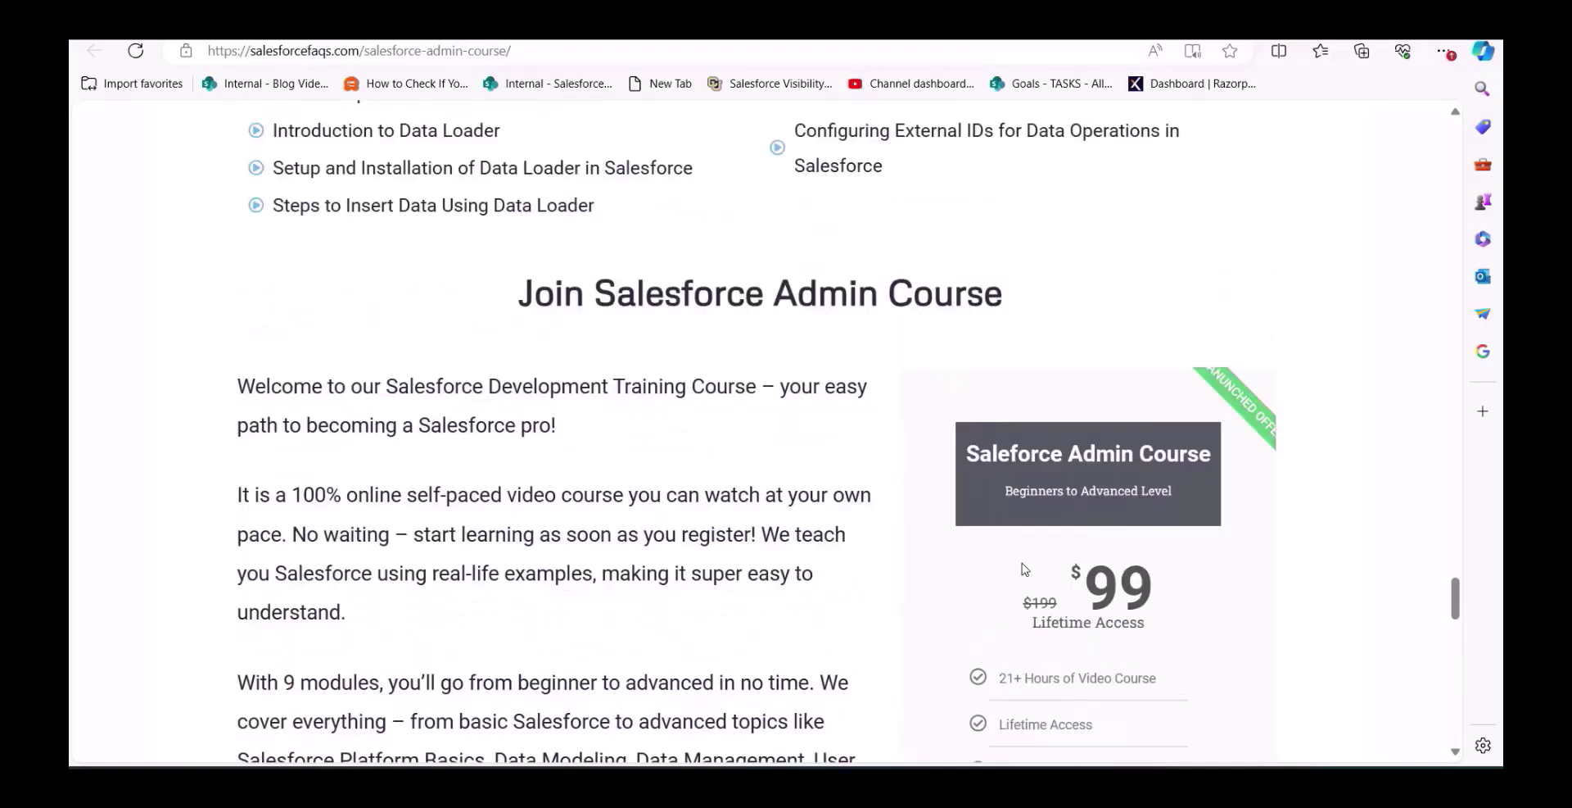
scroll(1024, 568, down, 1)
scroll(997, 481, up, 2)
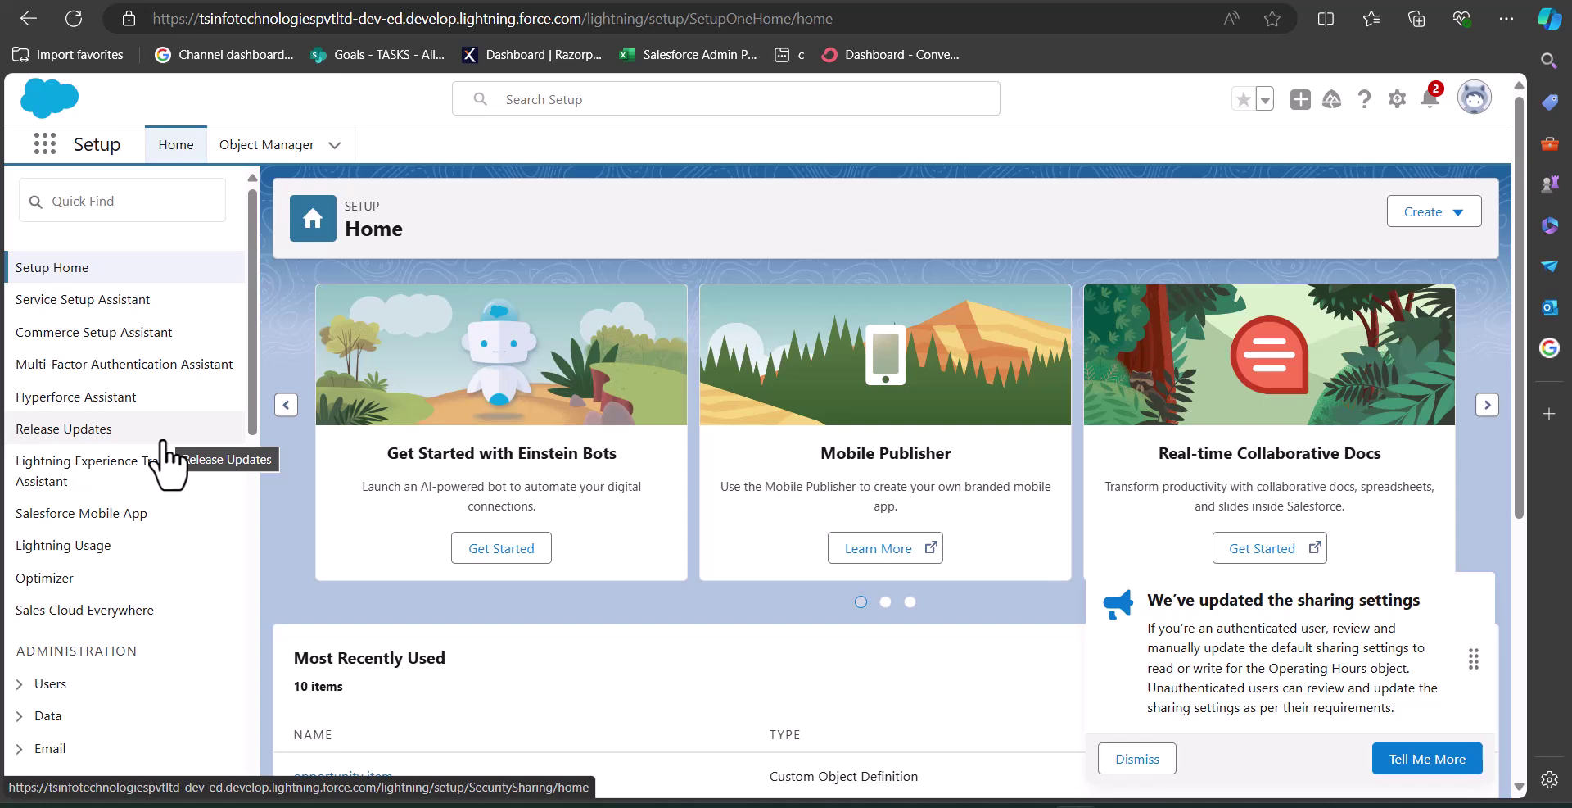
click(150, 212)
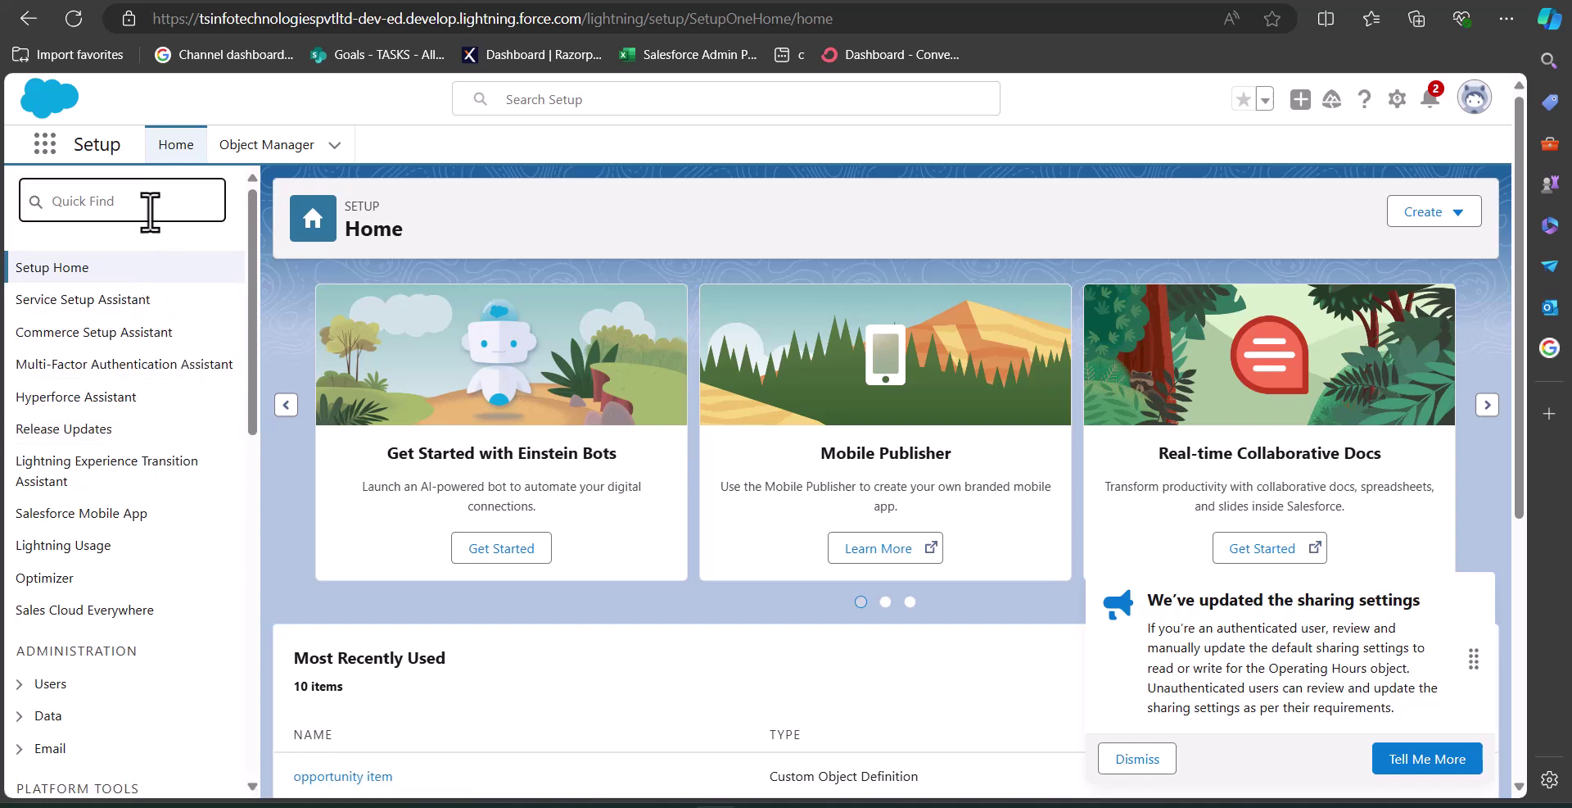
text(process automation)
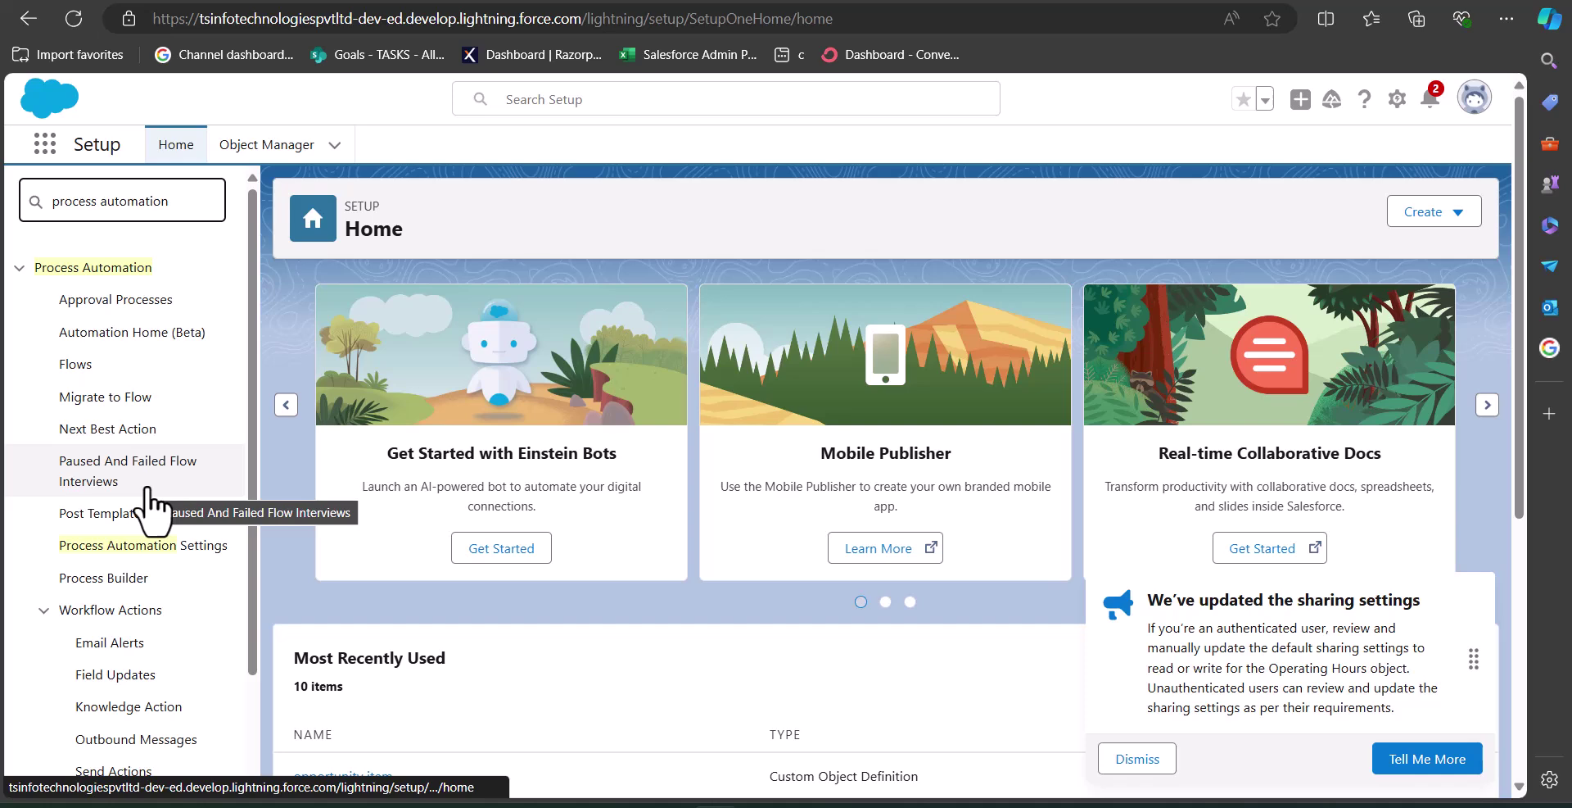
click(143, 545)
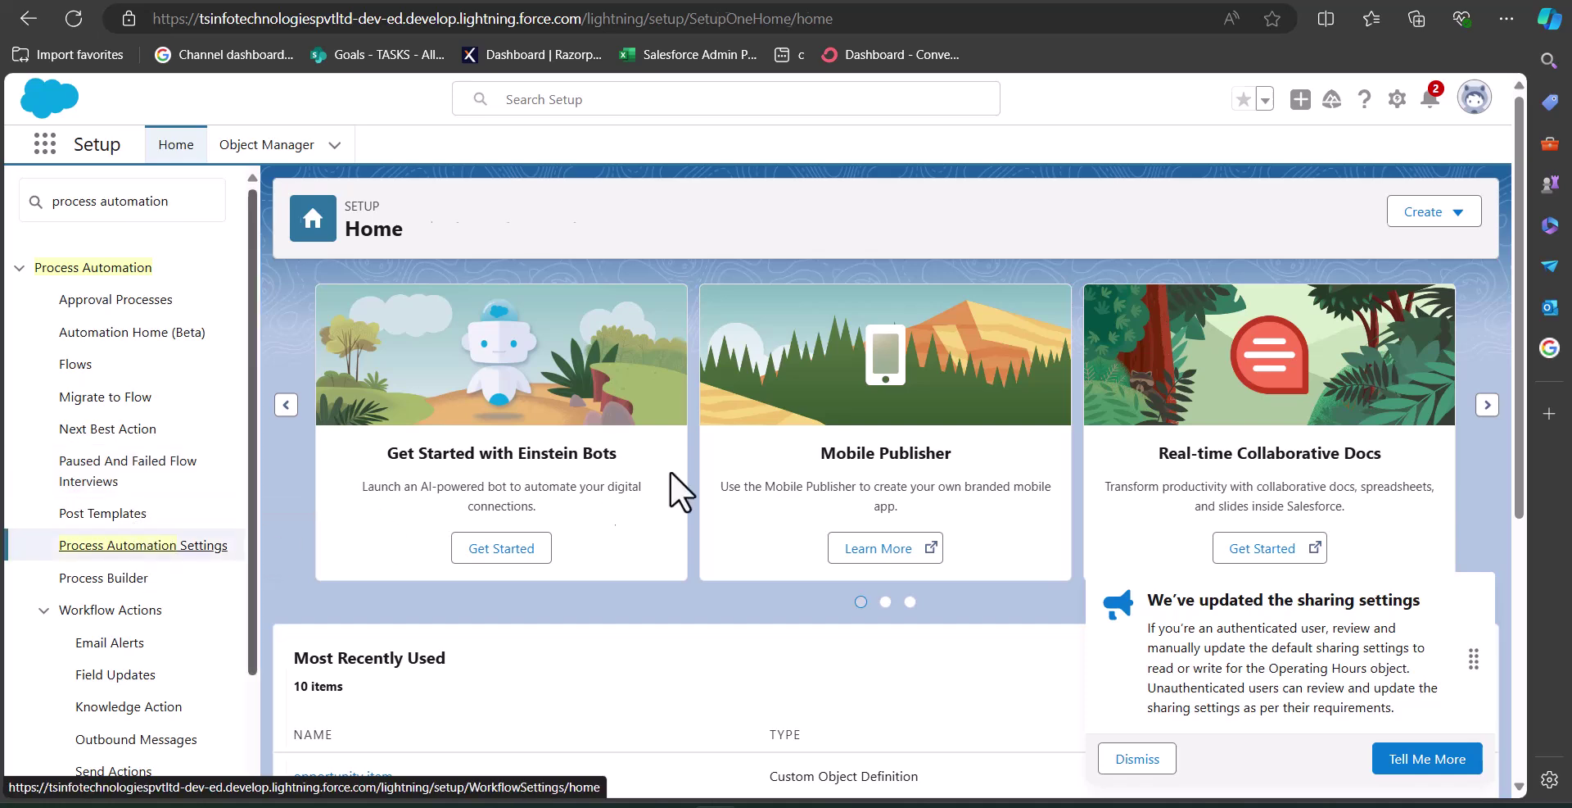
- Scroll the settings page to confirm 'Let users pause flows' is enabled
scroll(634, 359, down, 1)
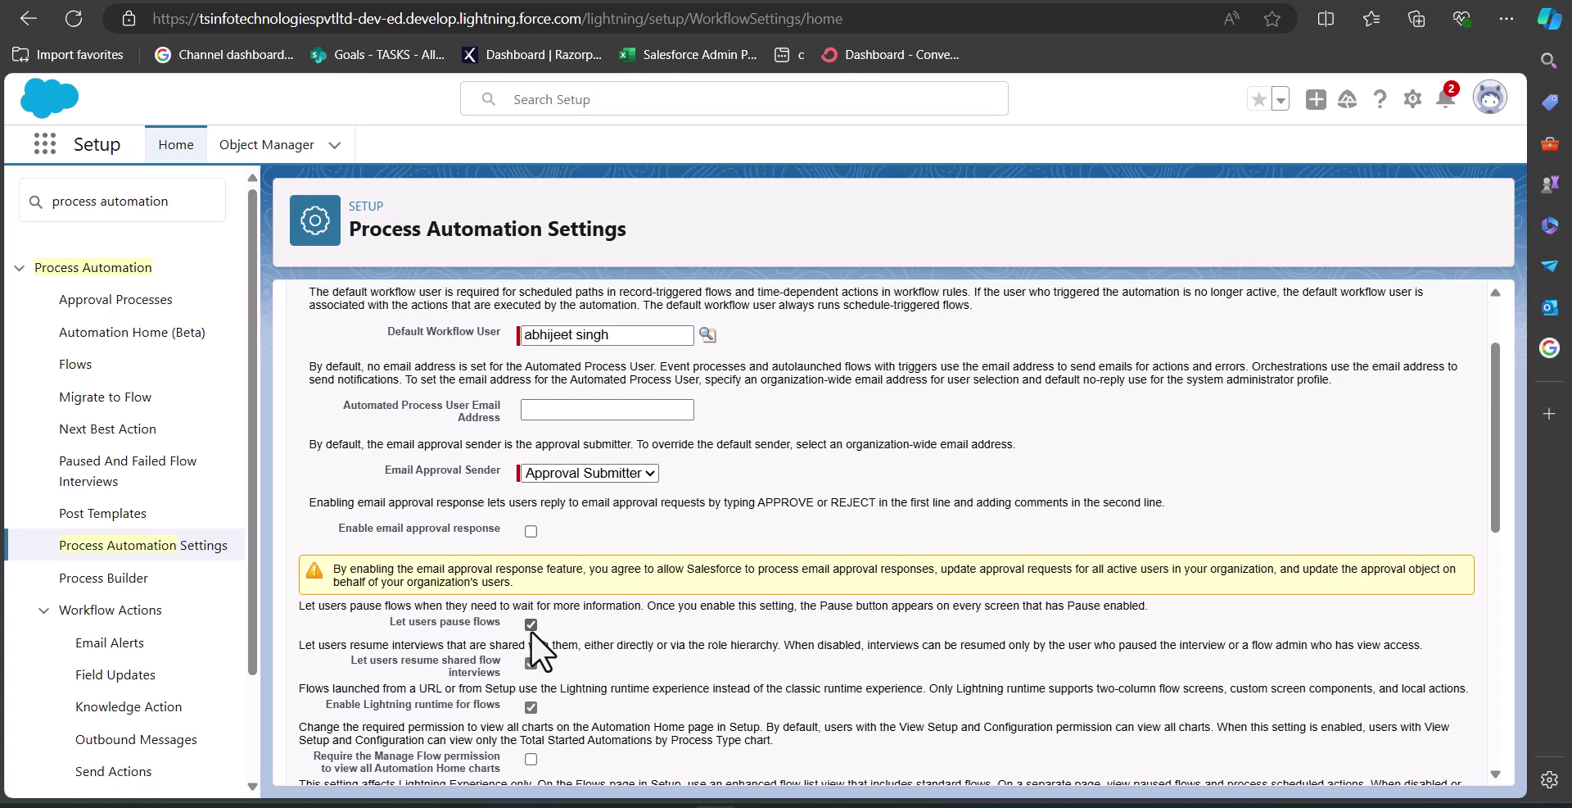
scroll(567, 617, down, 8)
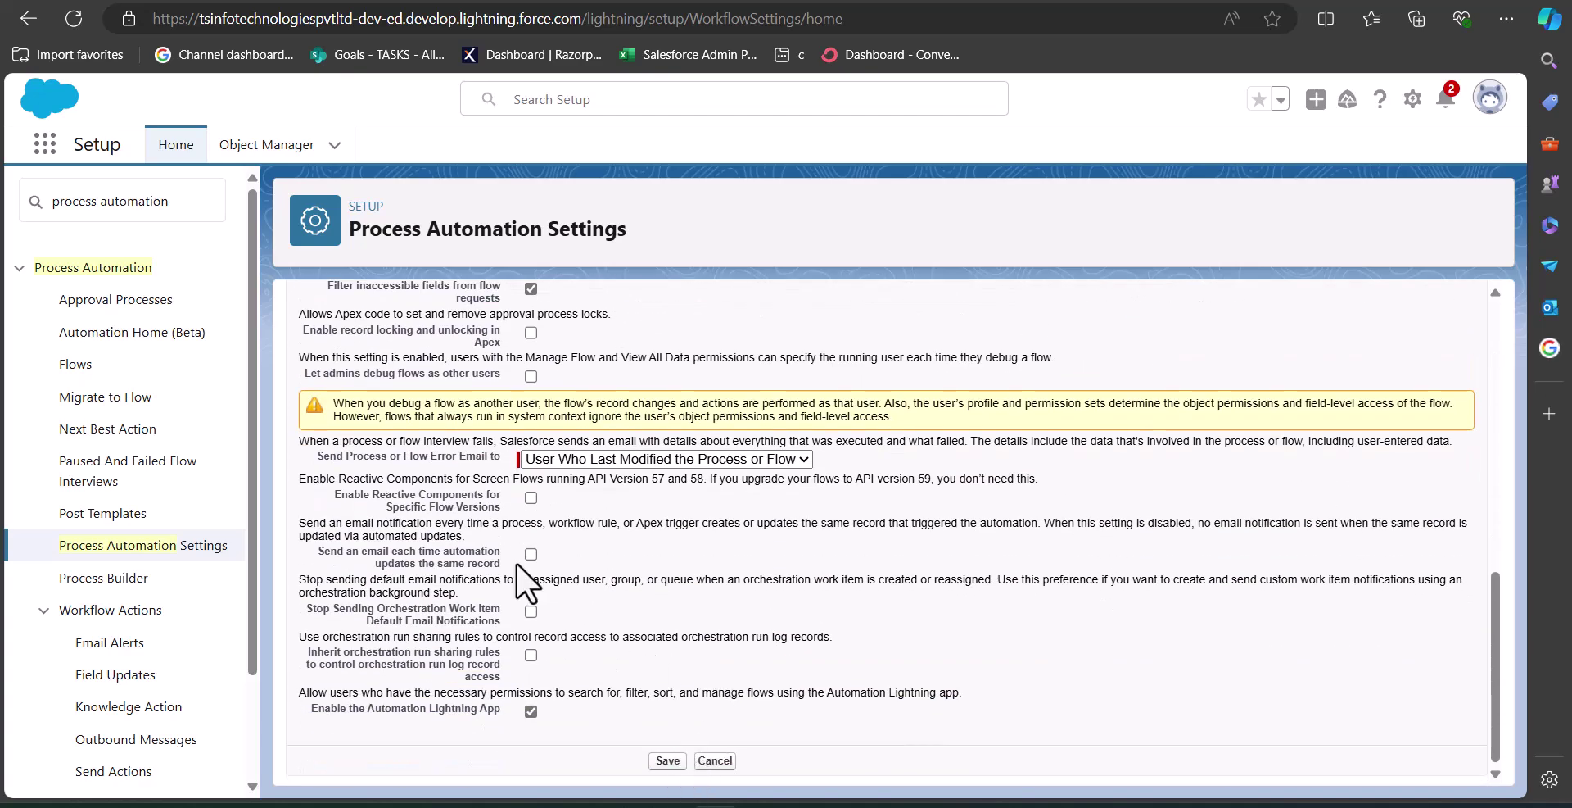
scroll(516, 562, up, 4)
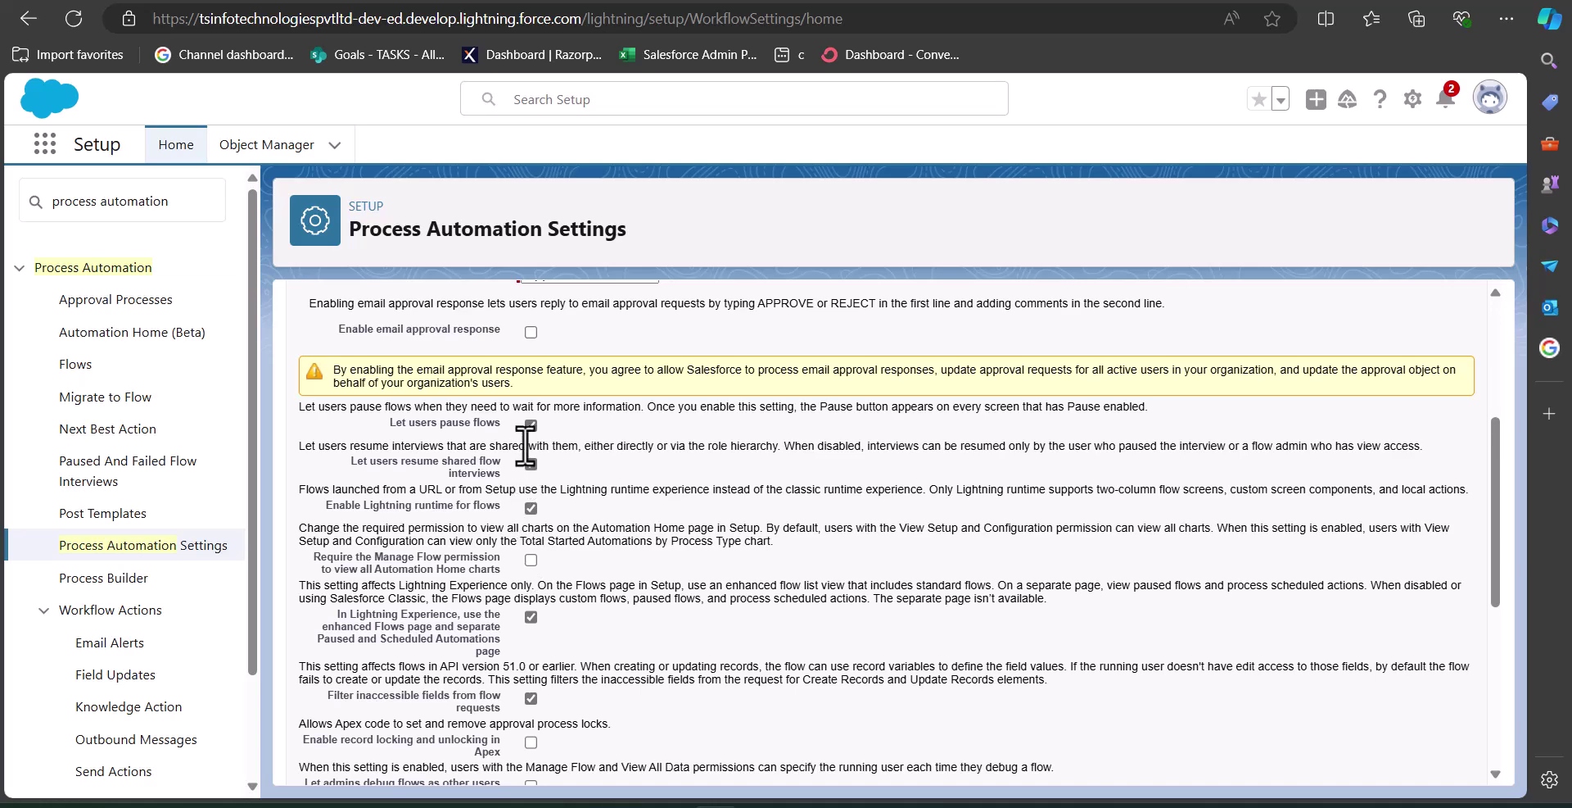
- Search 'flows' in Quick Find and open 'New Accounts screen flow' V3 from the Flows list
triple_click(165, 202)
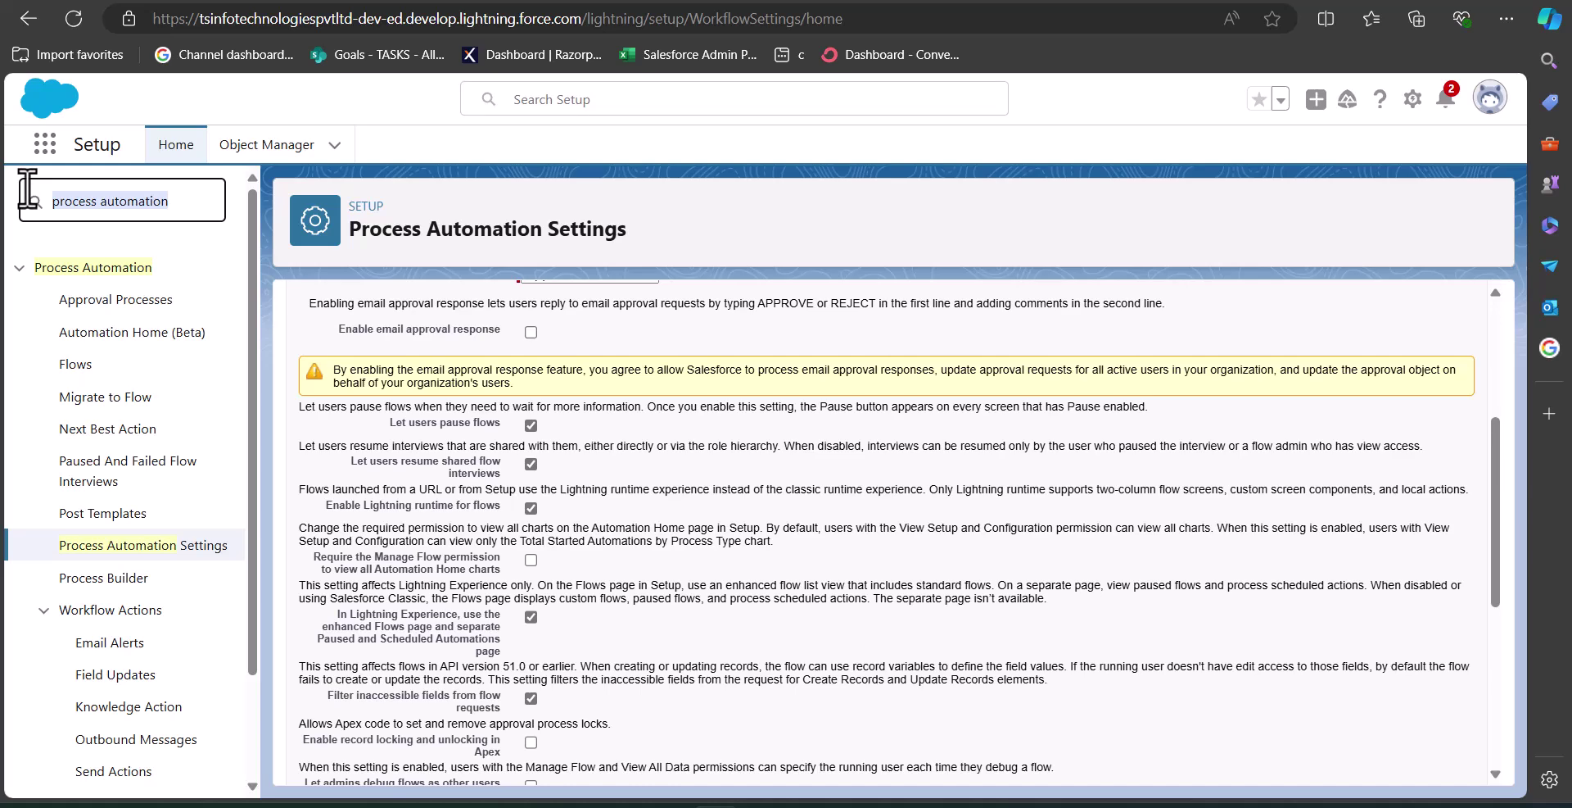
text(flows)
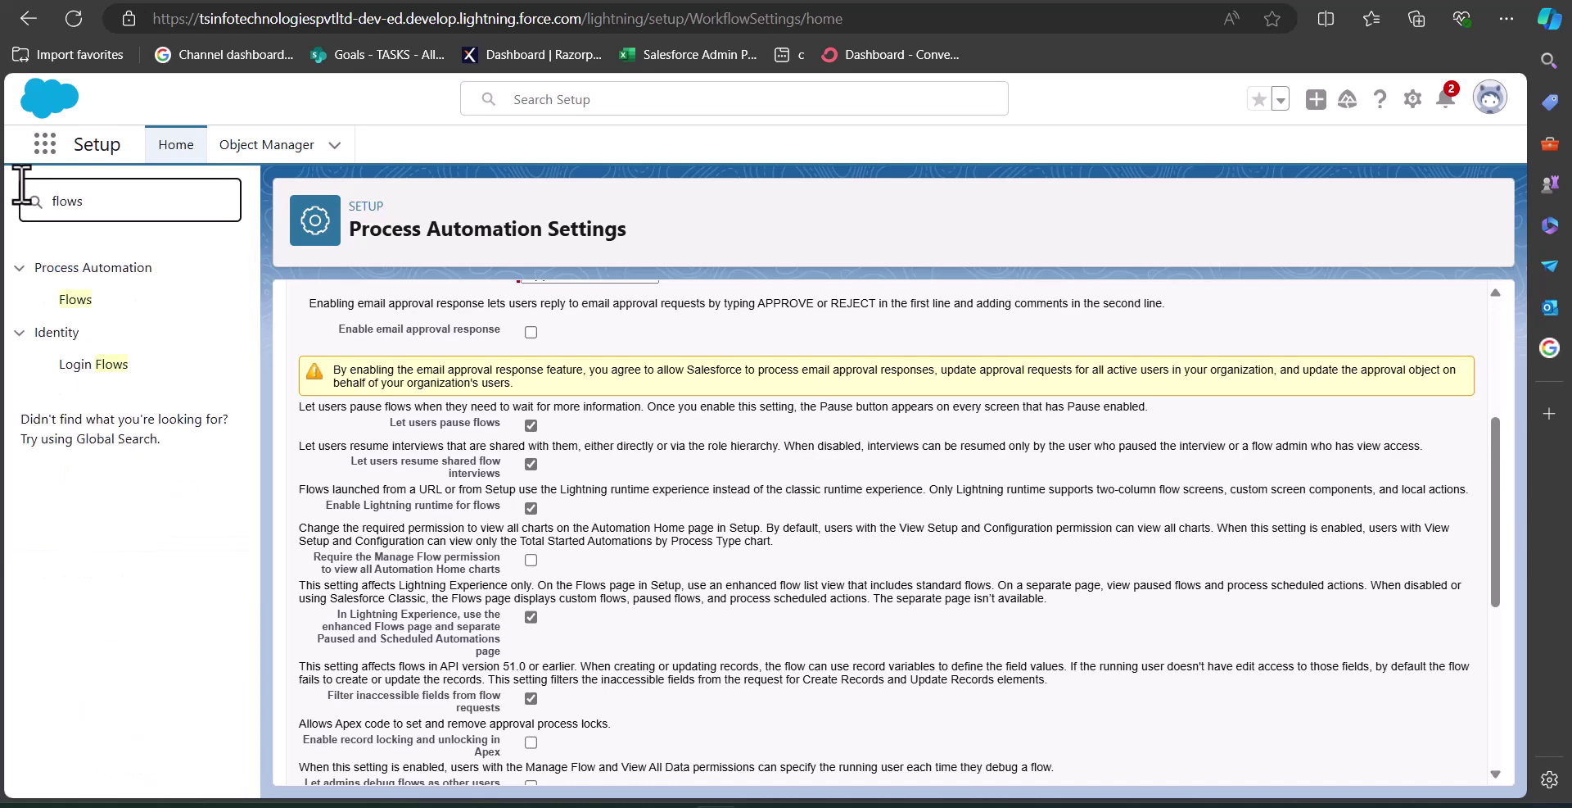
key(Return)
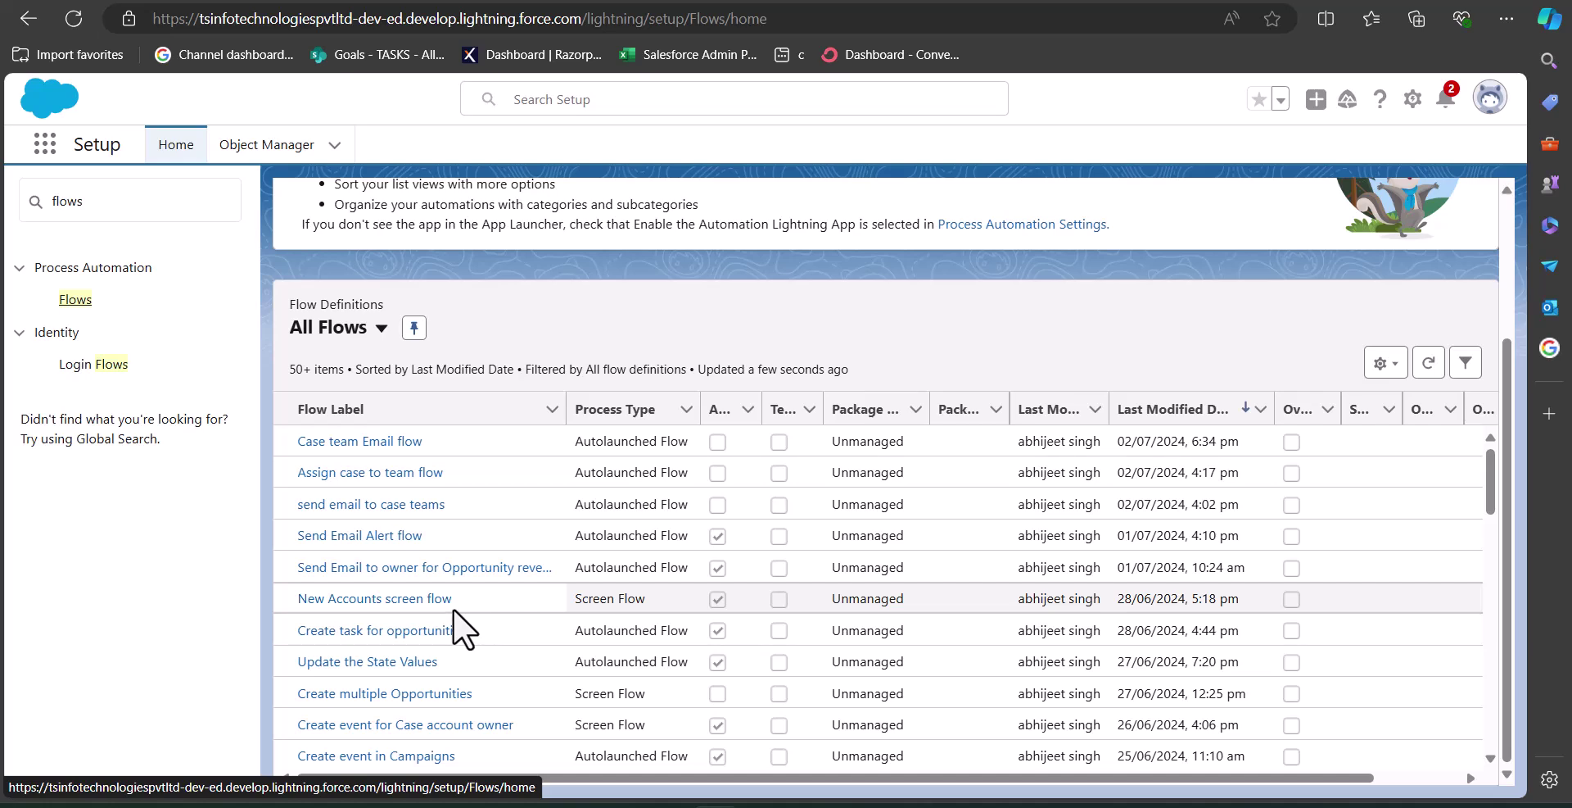
click(378, 600)
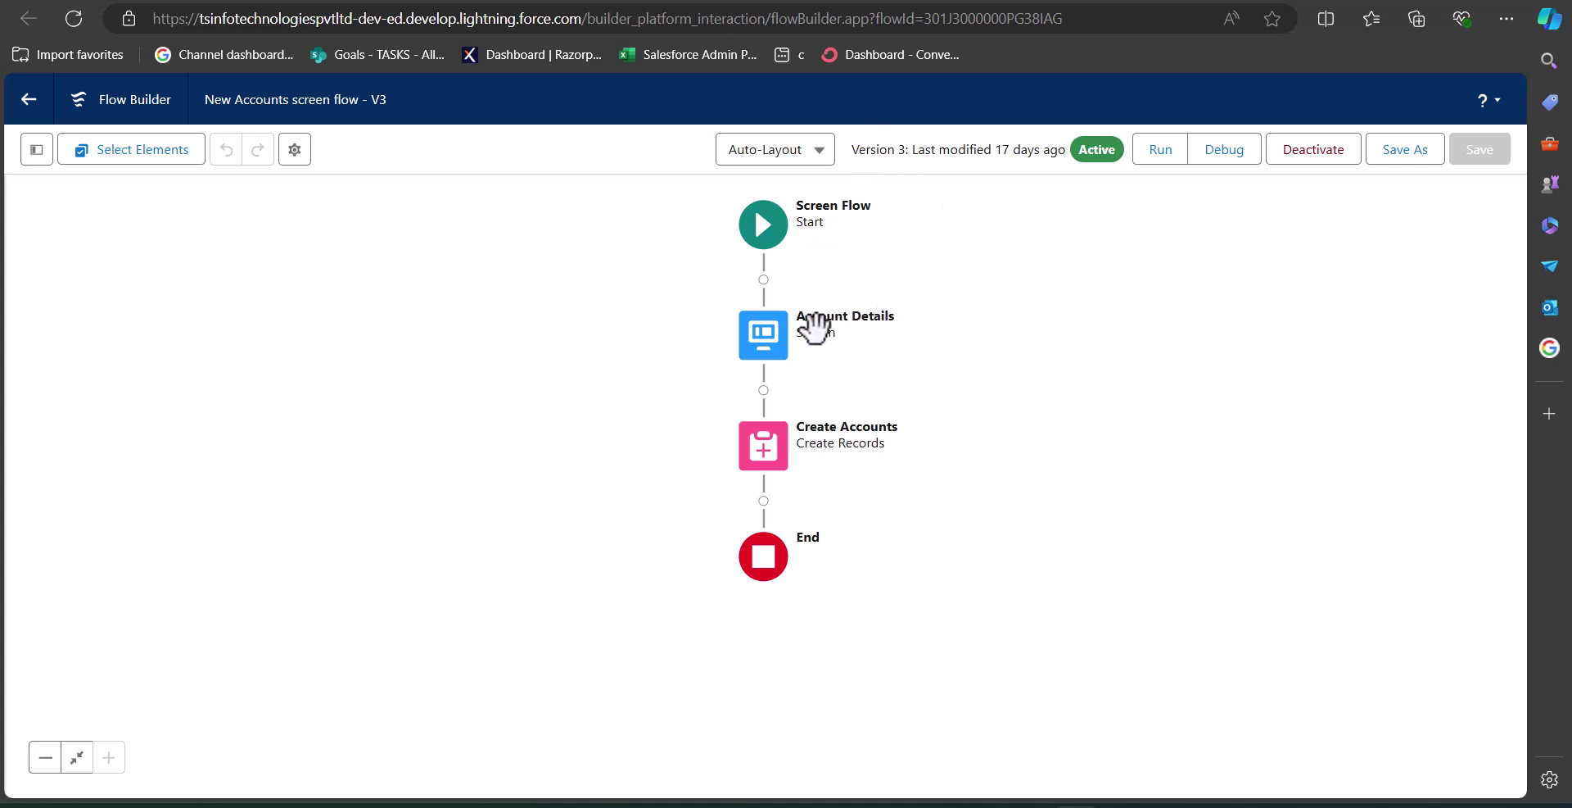
- Edit the Account Details screen and turn on its footer
click(770, 340)
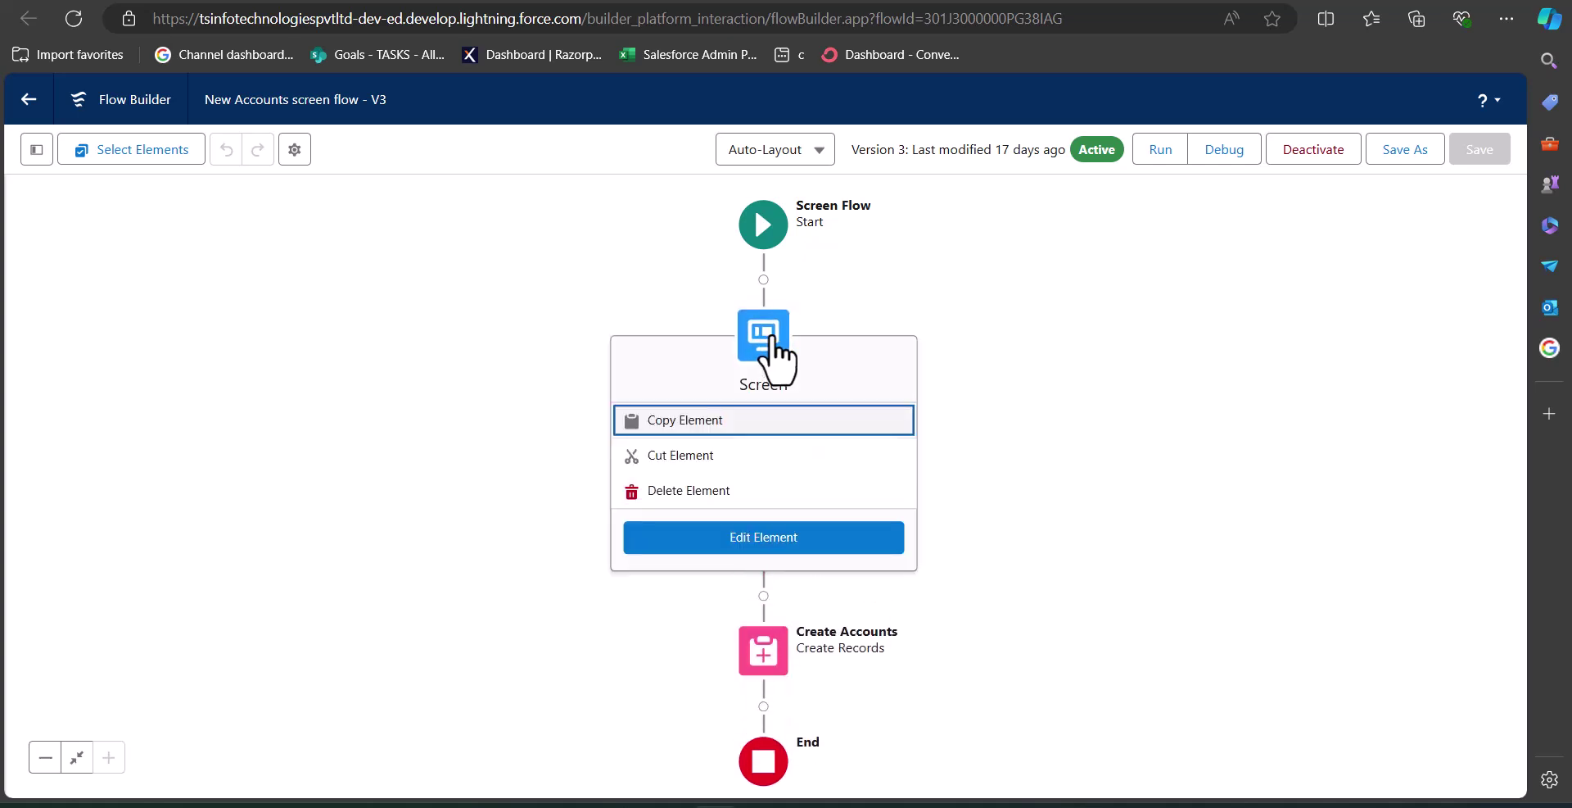
click(737, 547)
scroll(646, 457, down, 1)
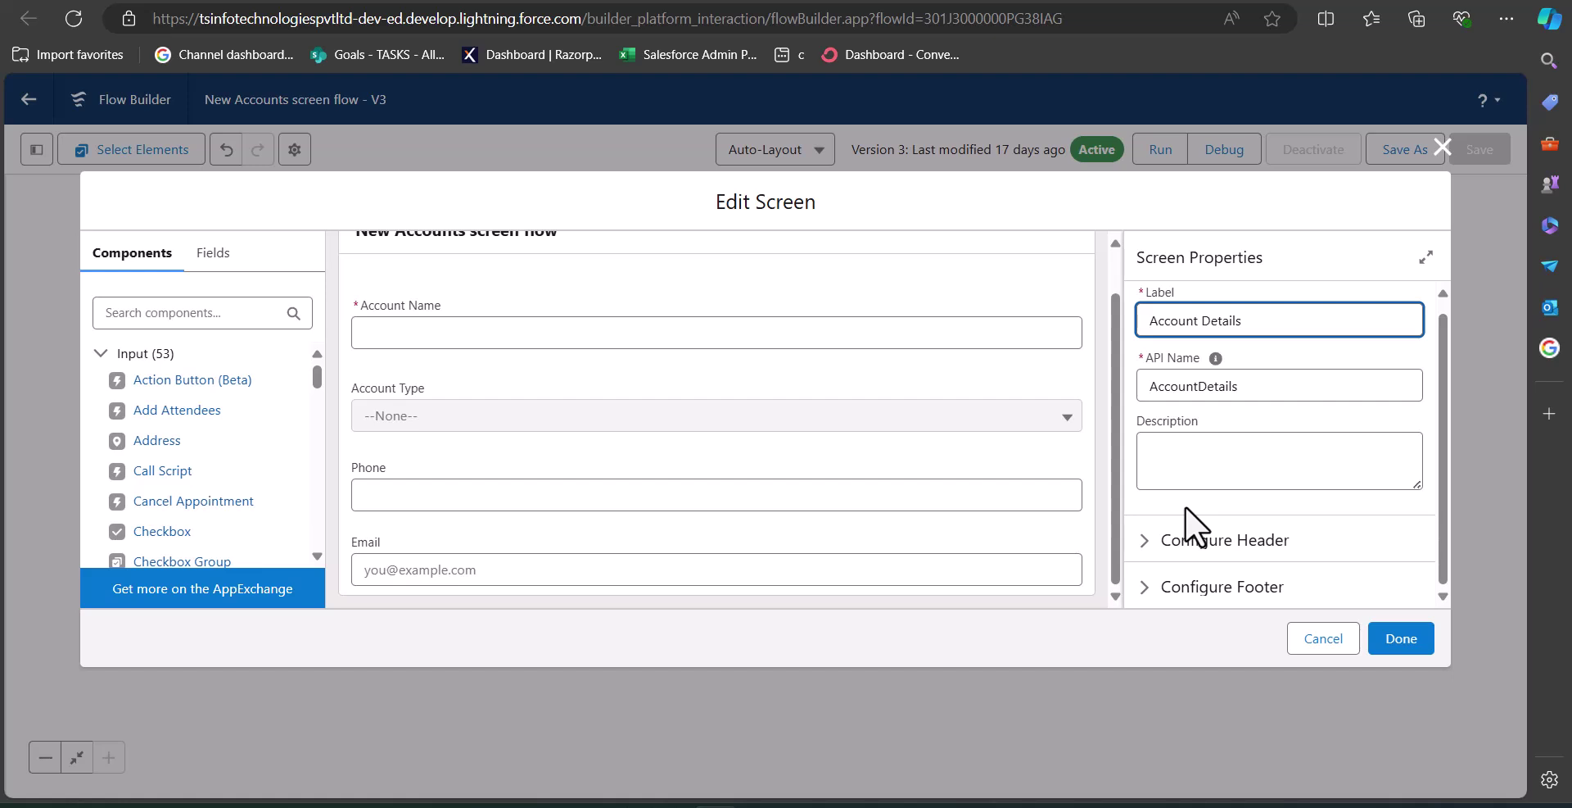
click(1150, 588)
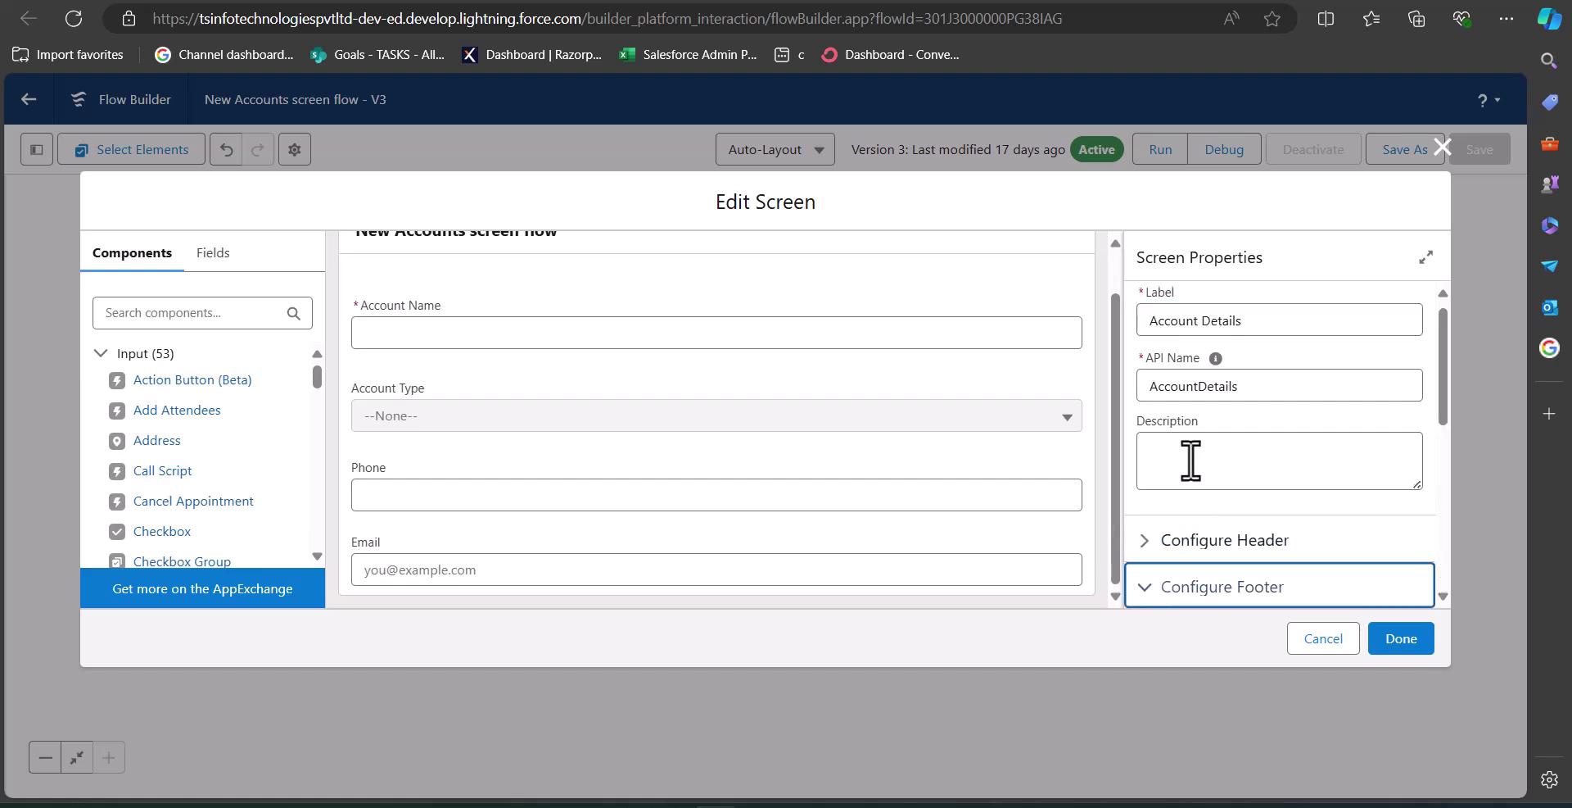
scroll(1191, 460, down, 3)
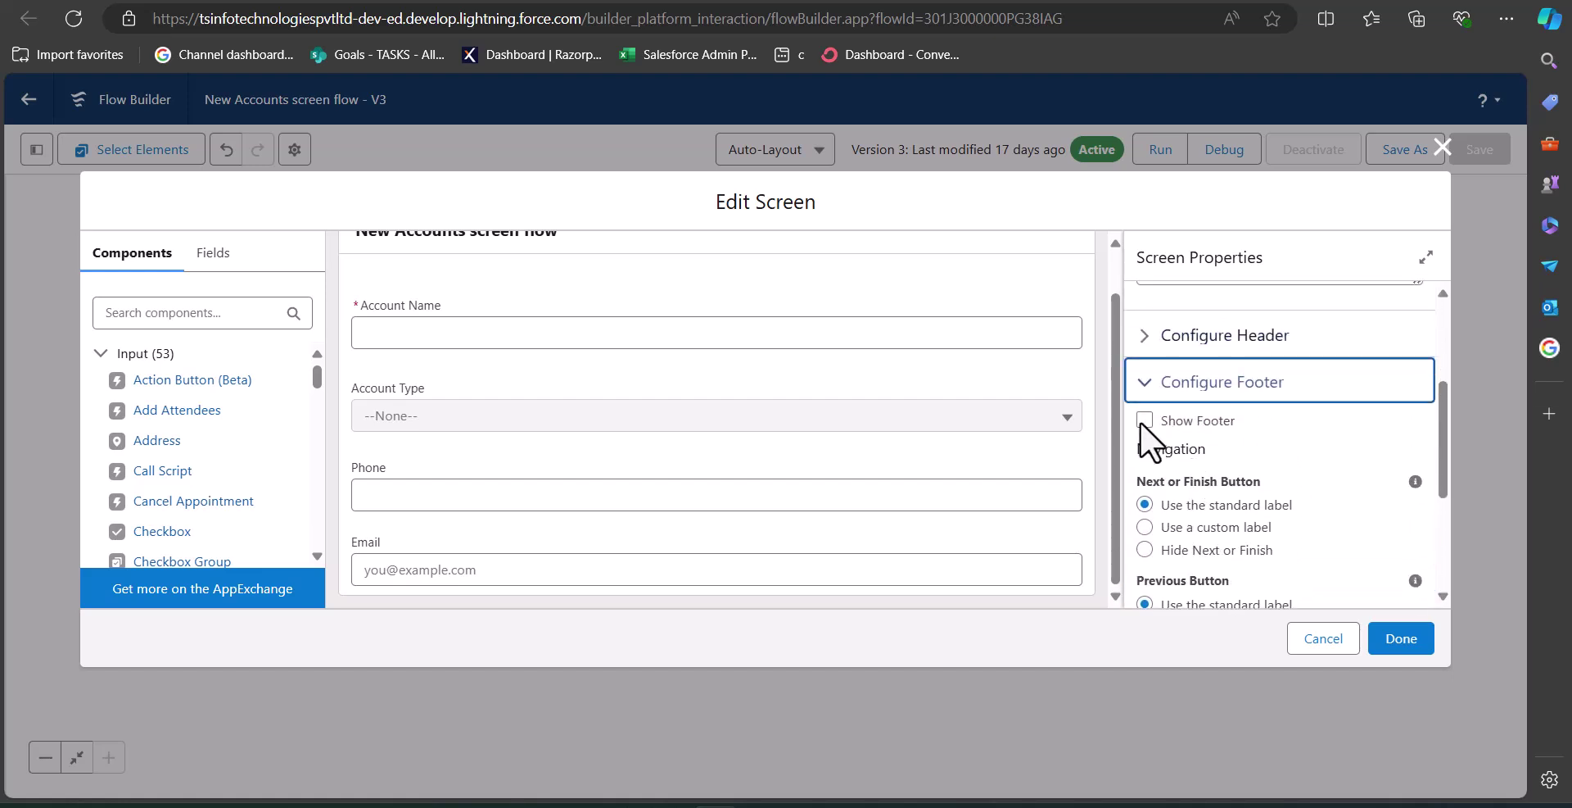
click(1144, 420)
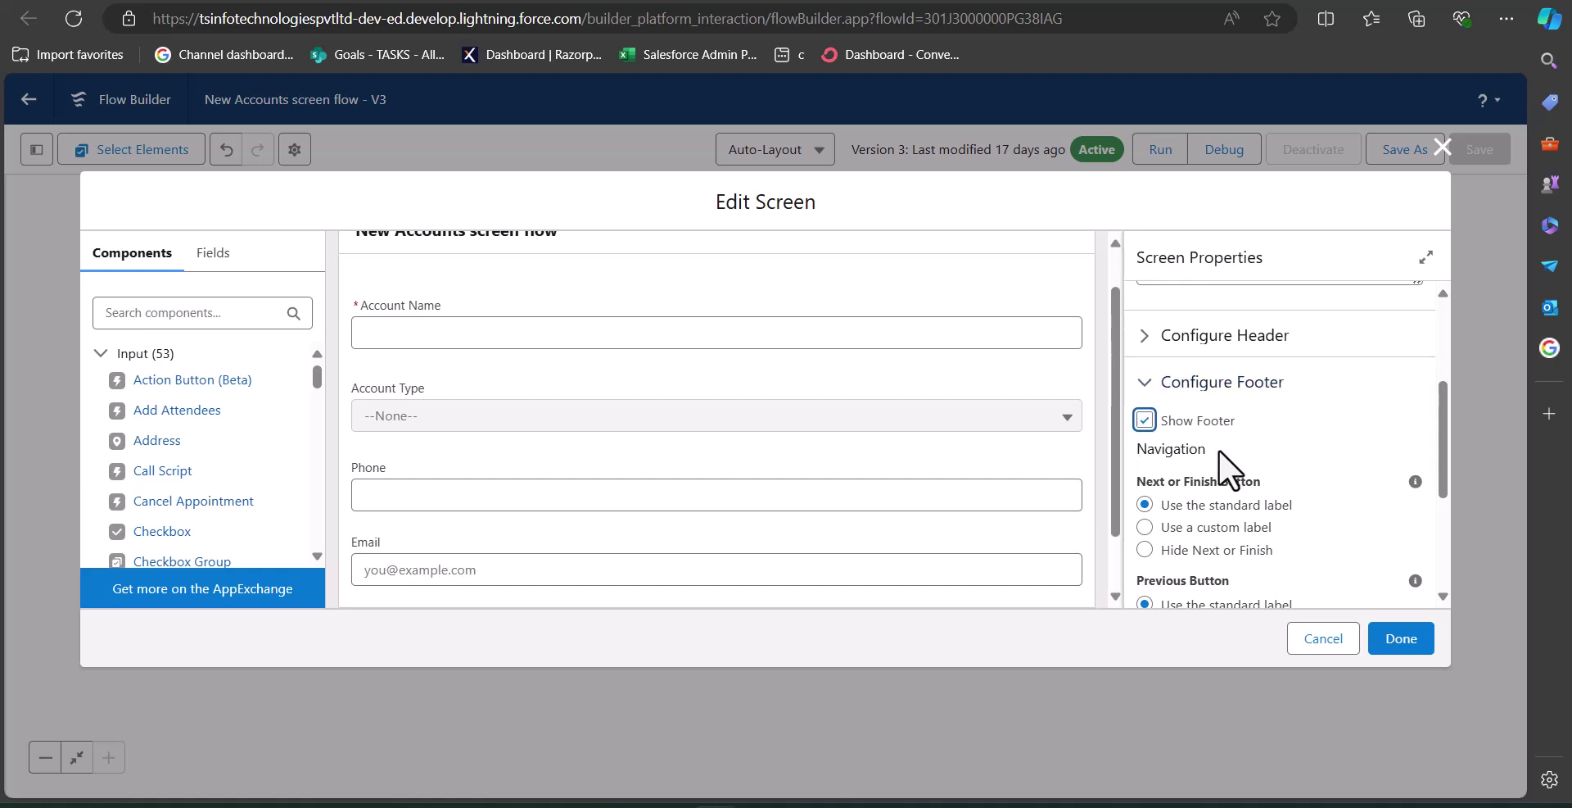
- Set the Pause Button to 'Use the standard label' and close the screen editor
scroll(1219, 449, down, 1)
scroll(1015, 416, down, 1)
scroll(1016, 415, down, 1)
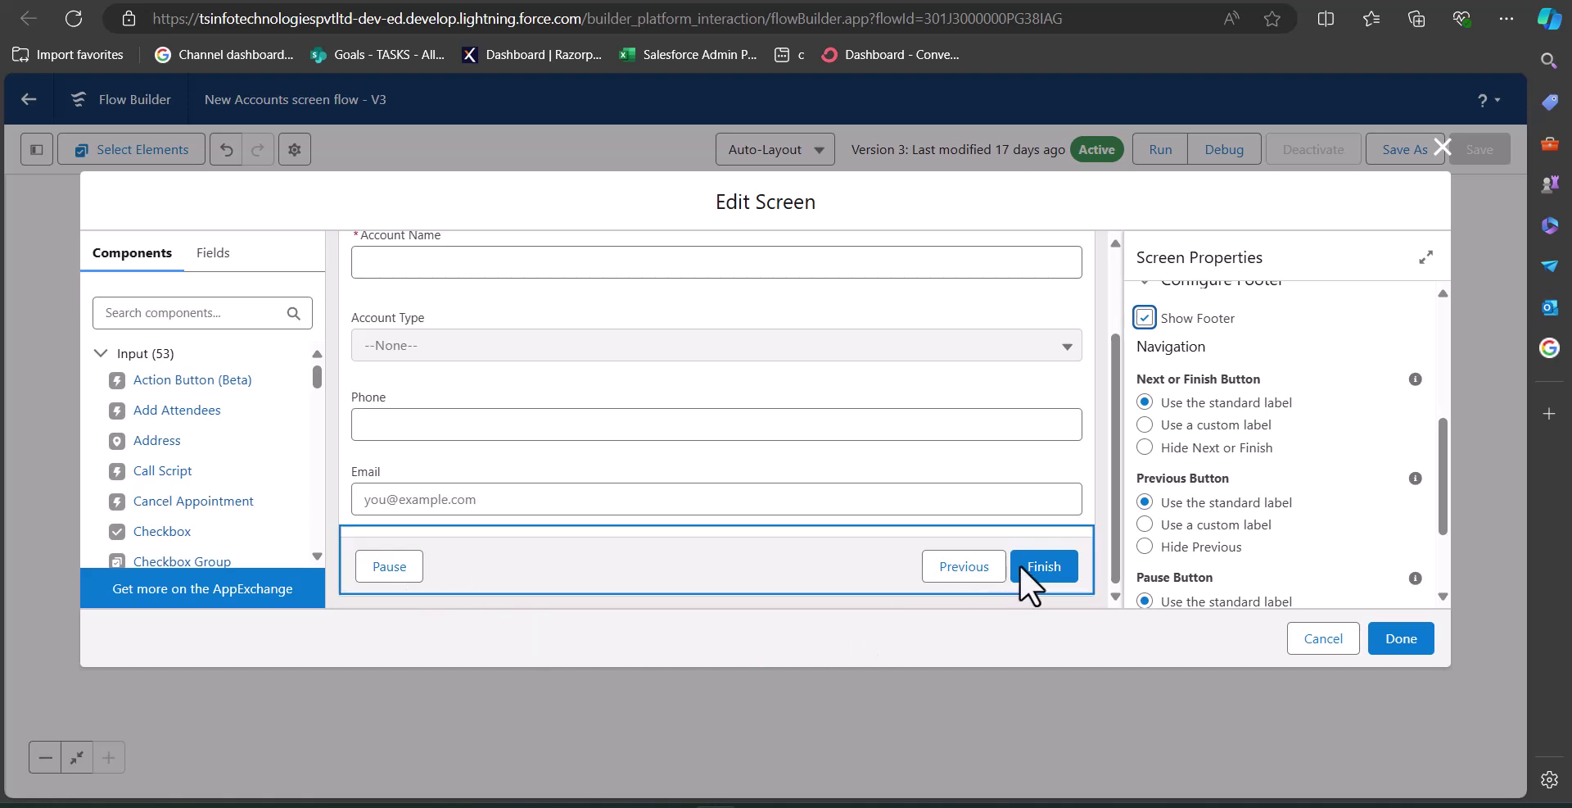
scroll(1142, 483, down, 2)
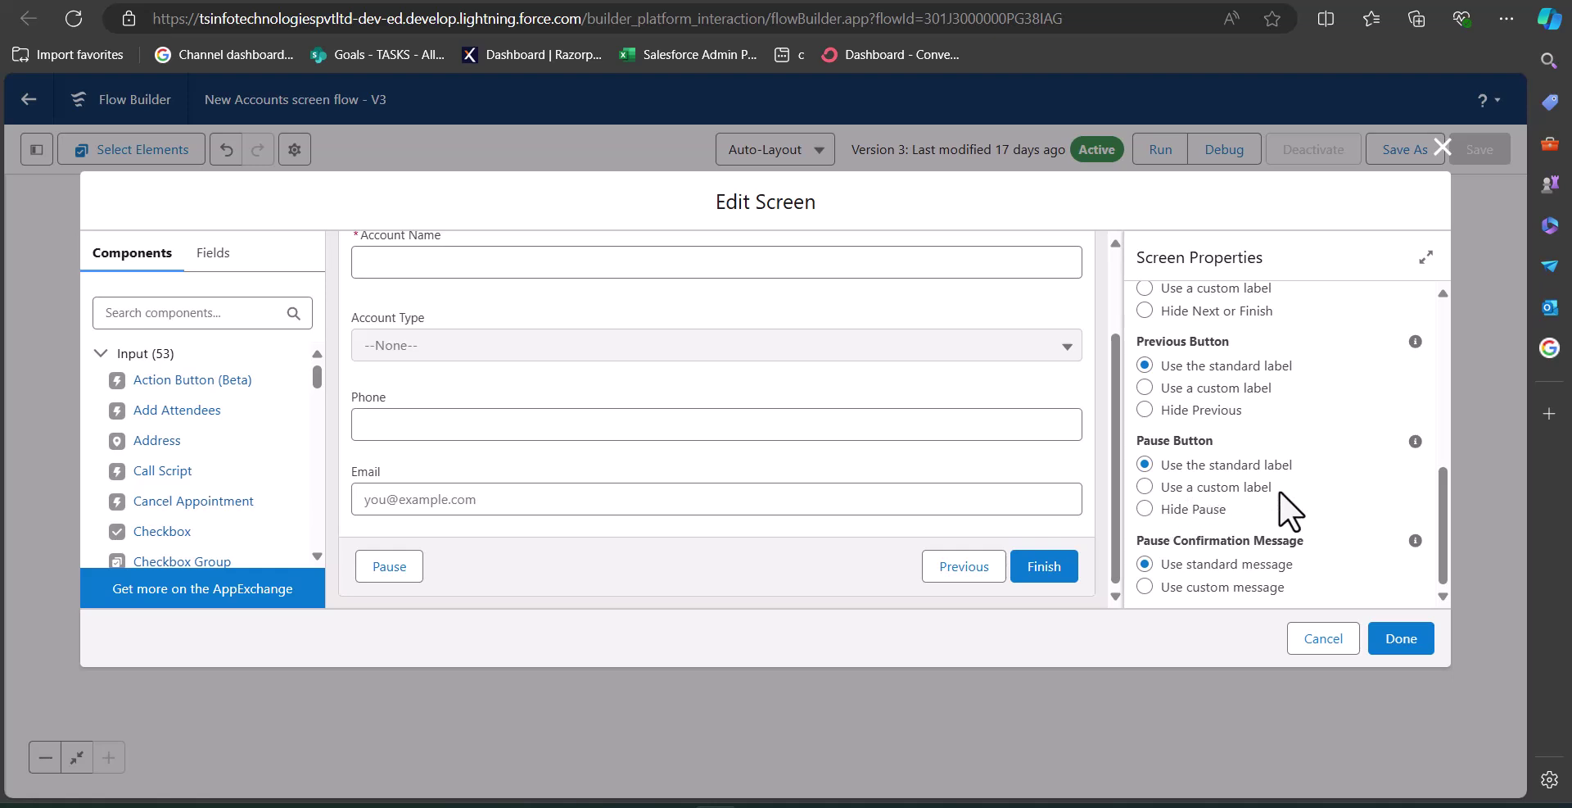
click(1143, 488)
click(1185, 564)
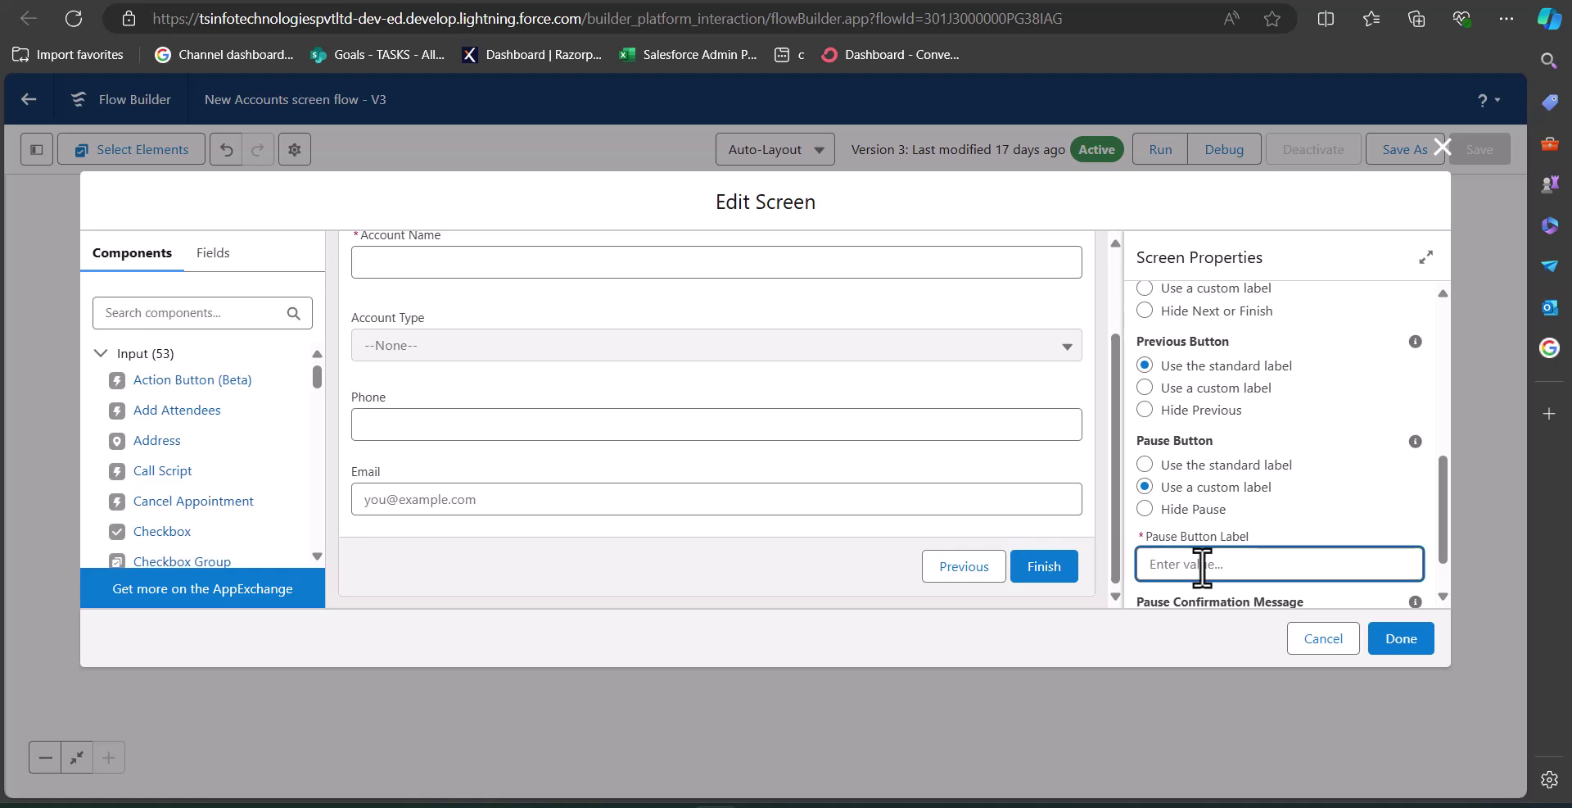
click(1145, 463)
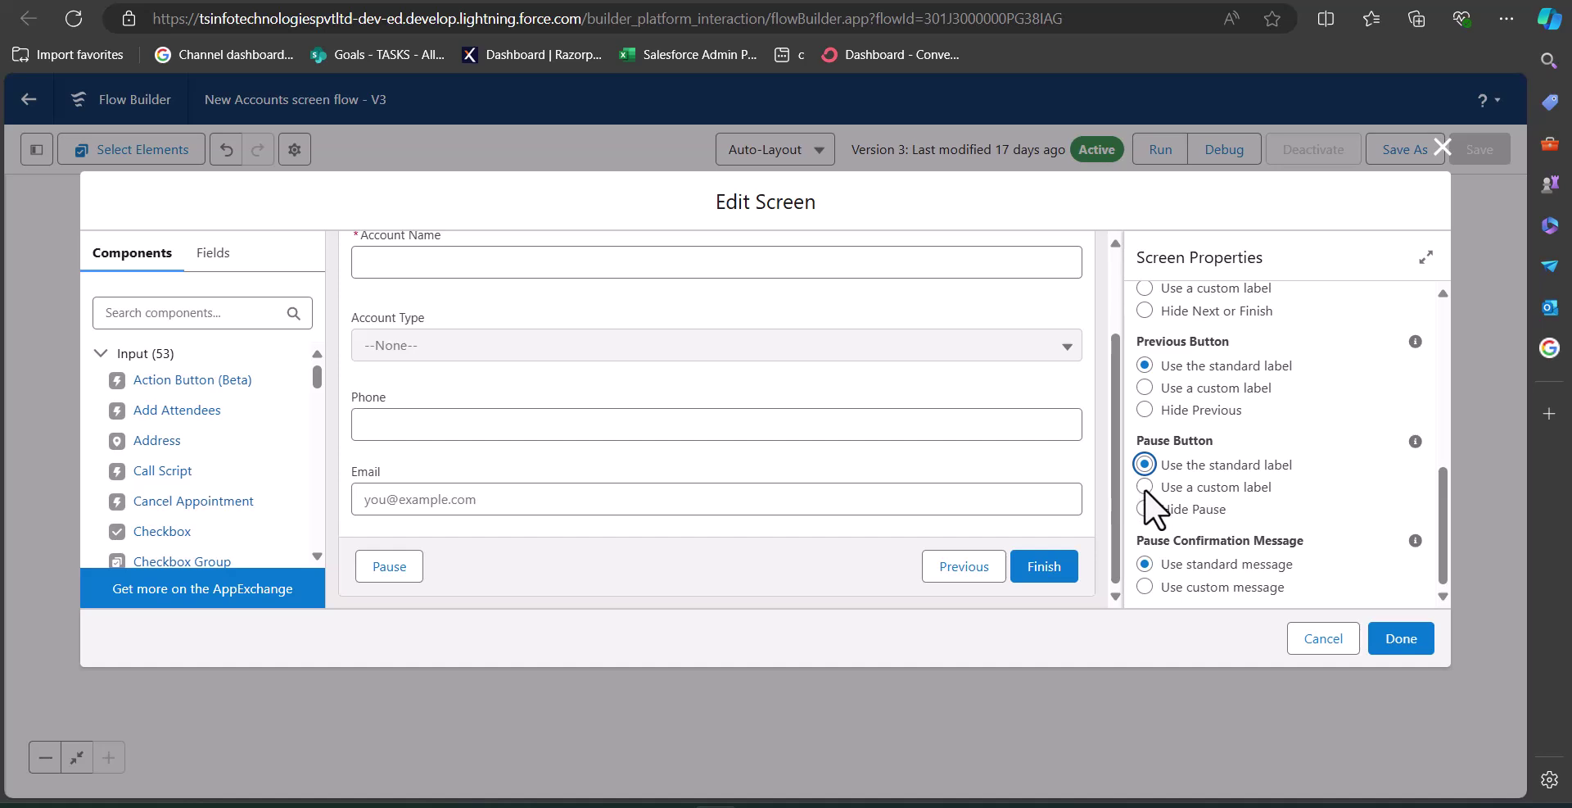
click(1400, 640)
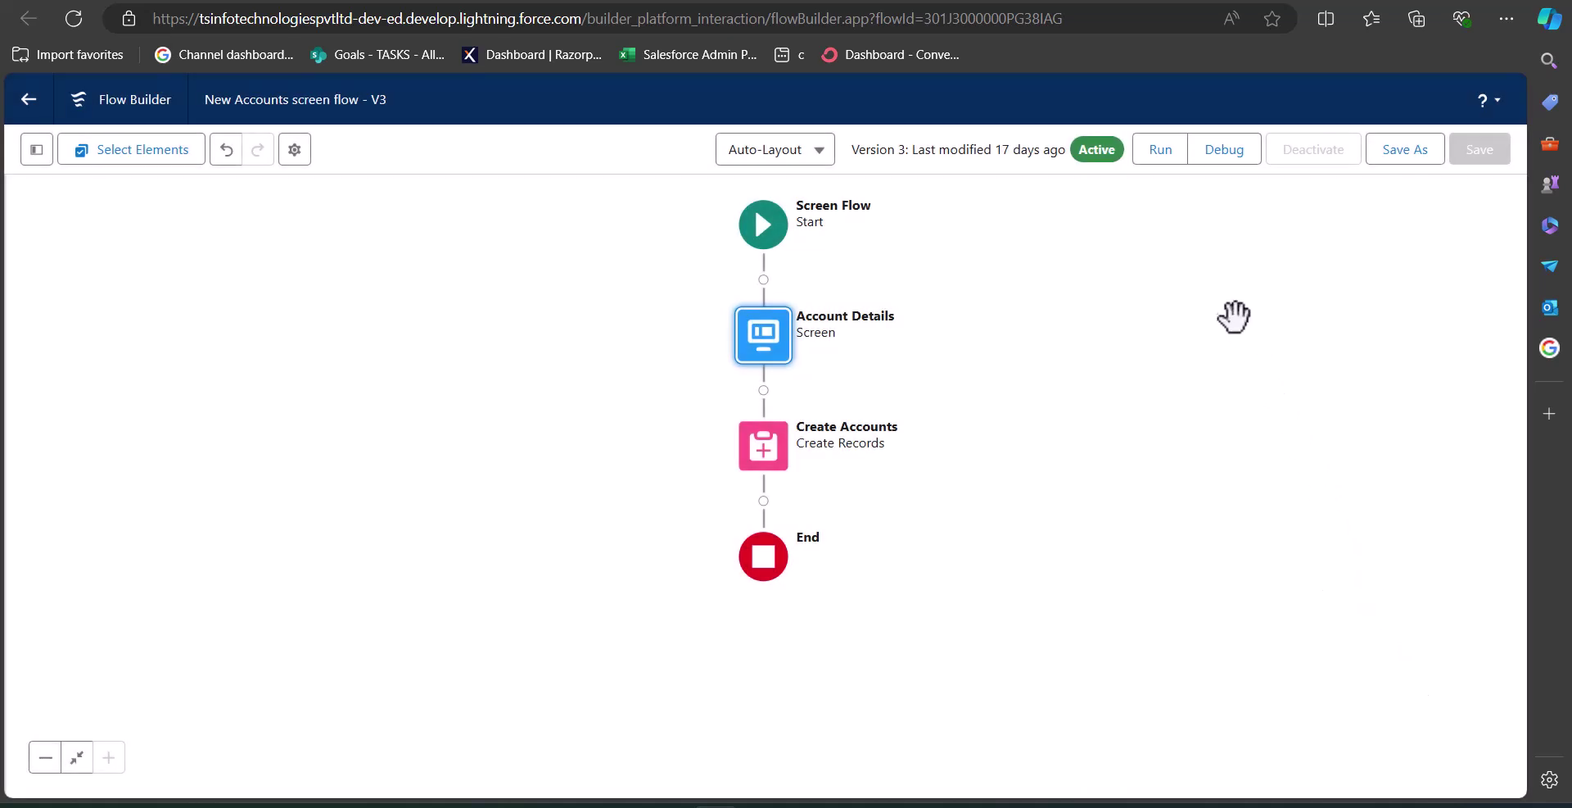
- Save the flow as a new Version 4 and launch a debug run
drag(1177, 204, 1232, 228)
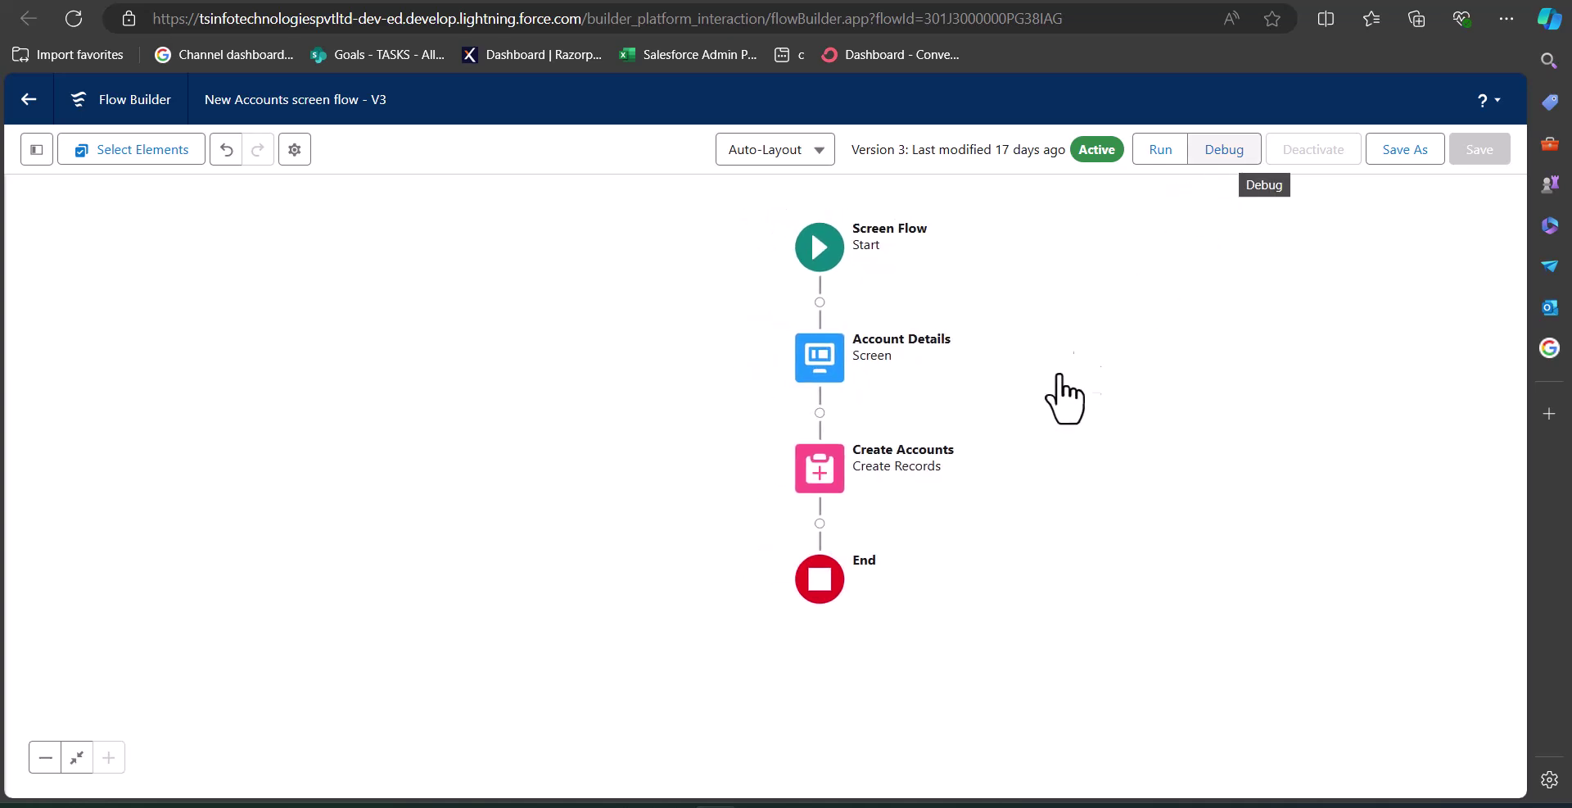
key(ctrl+shift+s)
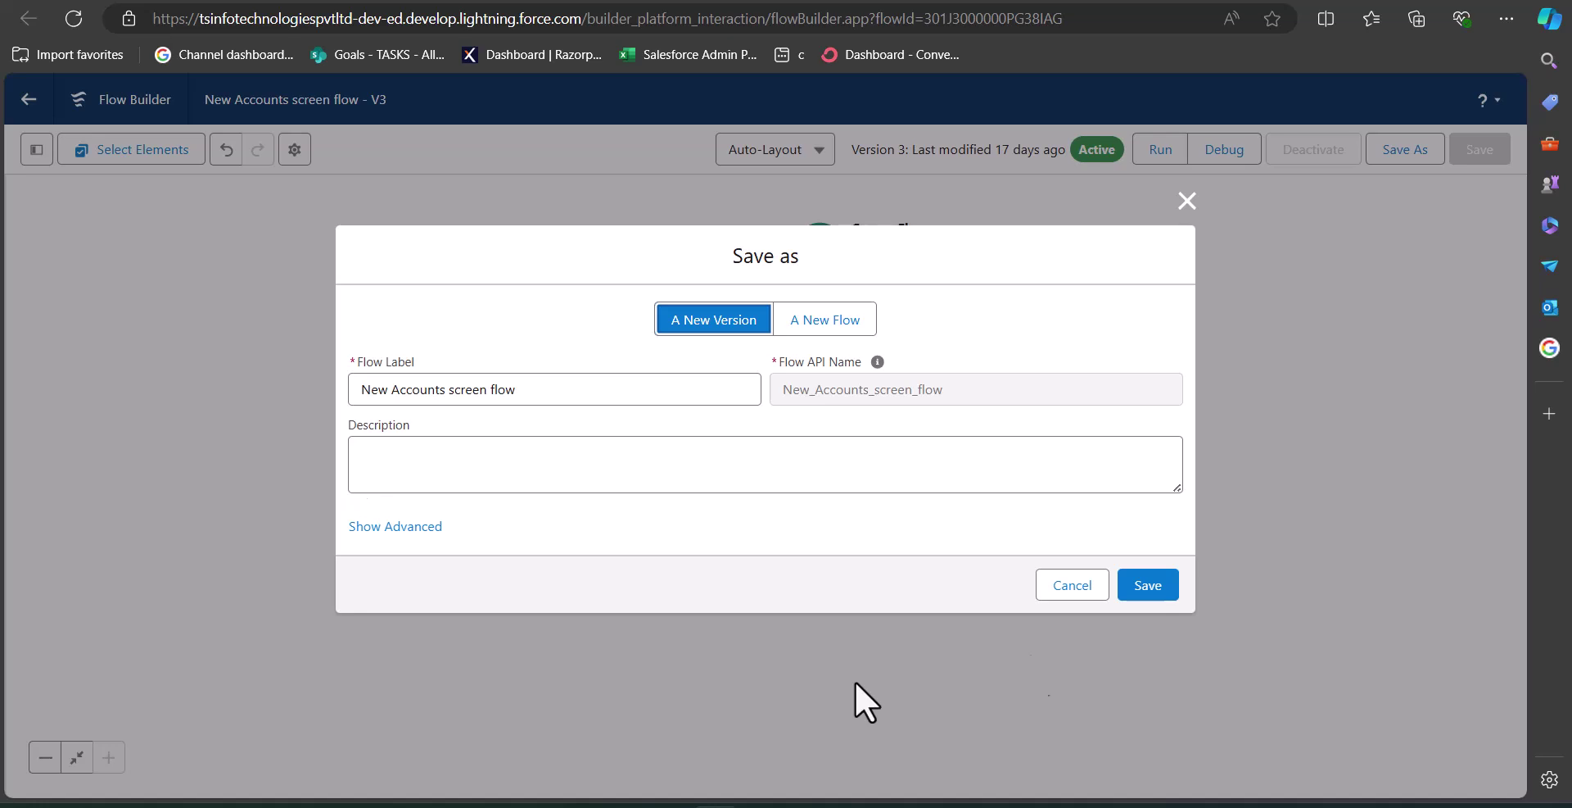
click(1134, 584)
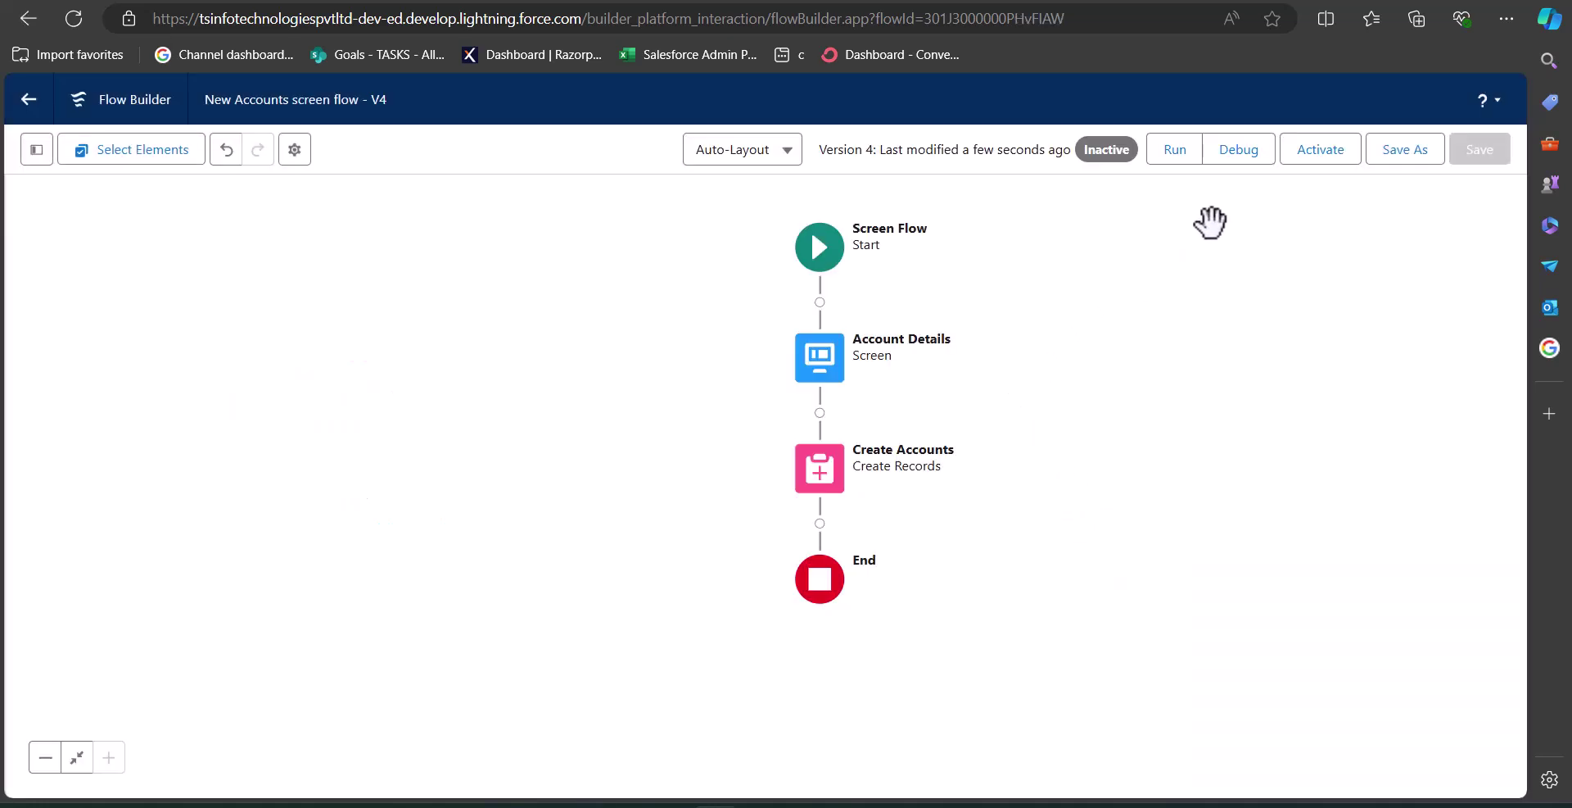
click(1234, 161)
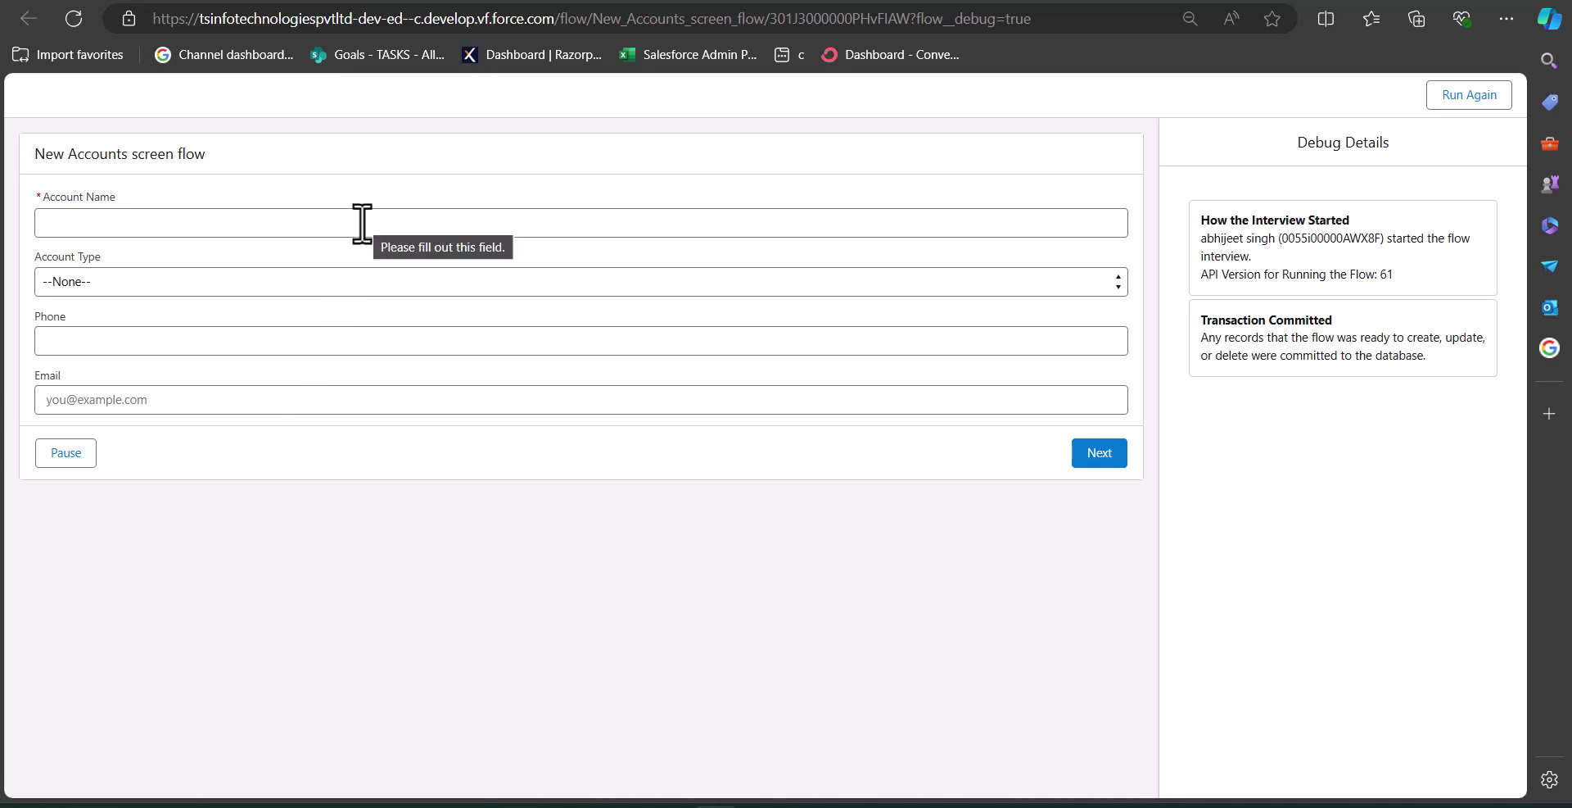
- Enter account name 'test 1' with account type Customer - Direct
click(335, 226)
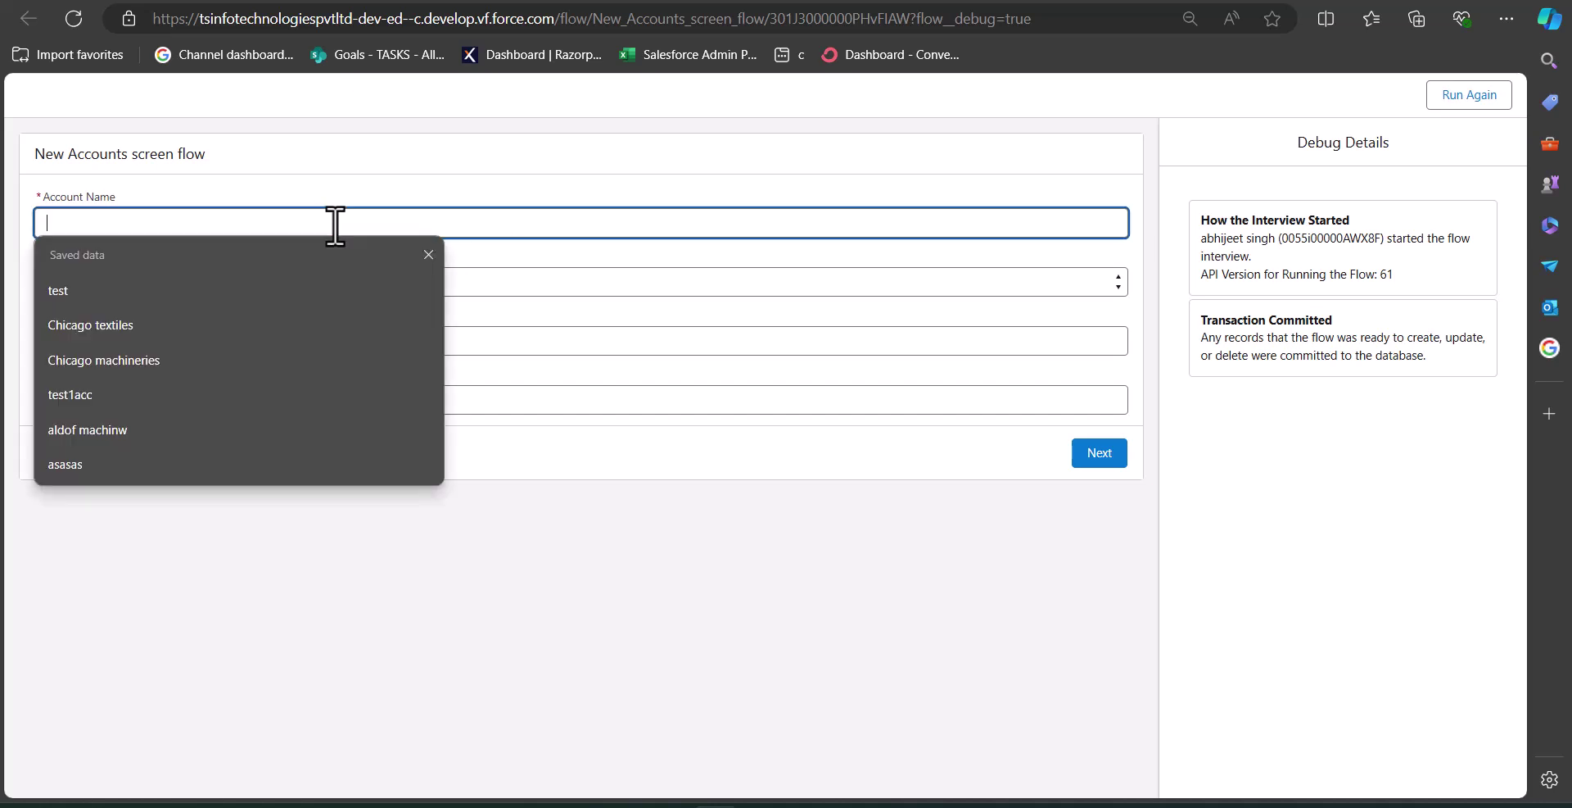
text(test 1)
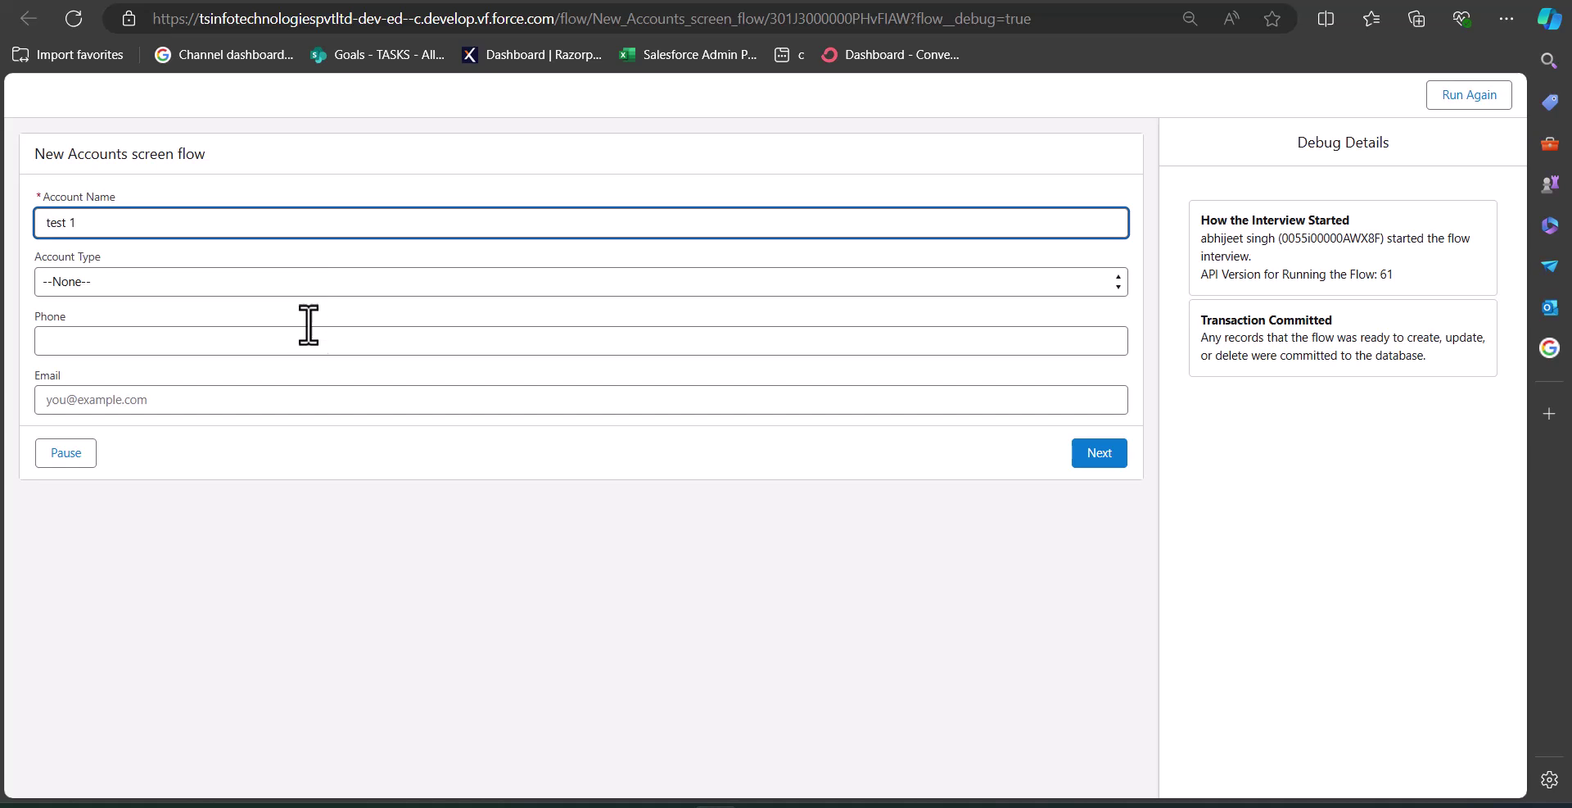
click(305, 282)
click(300, 340)
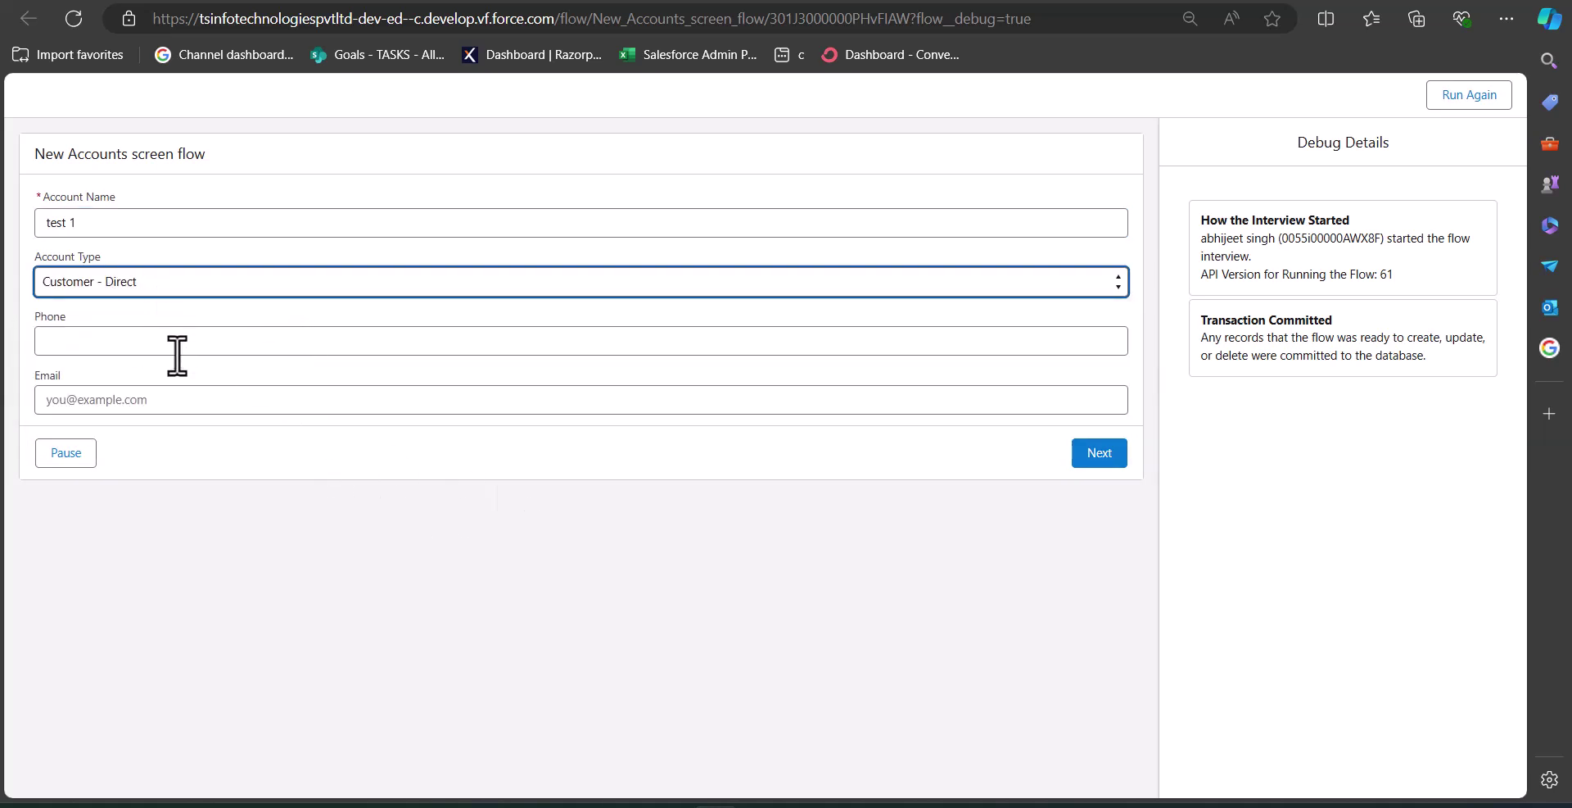
- Pause the interview with reason 'details not available' and close the debug tab
click(73, 455)
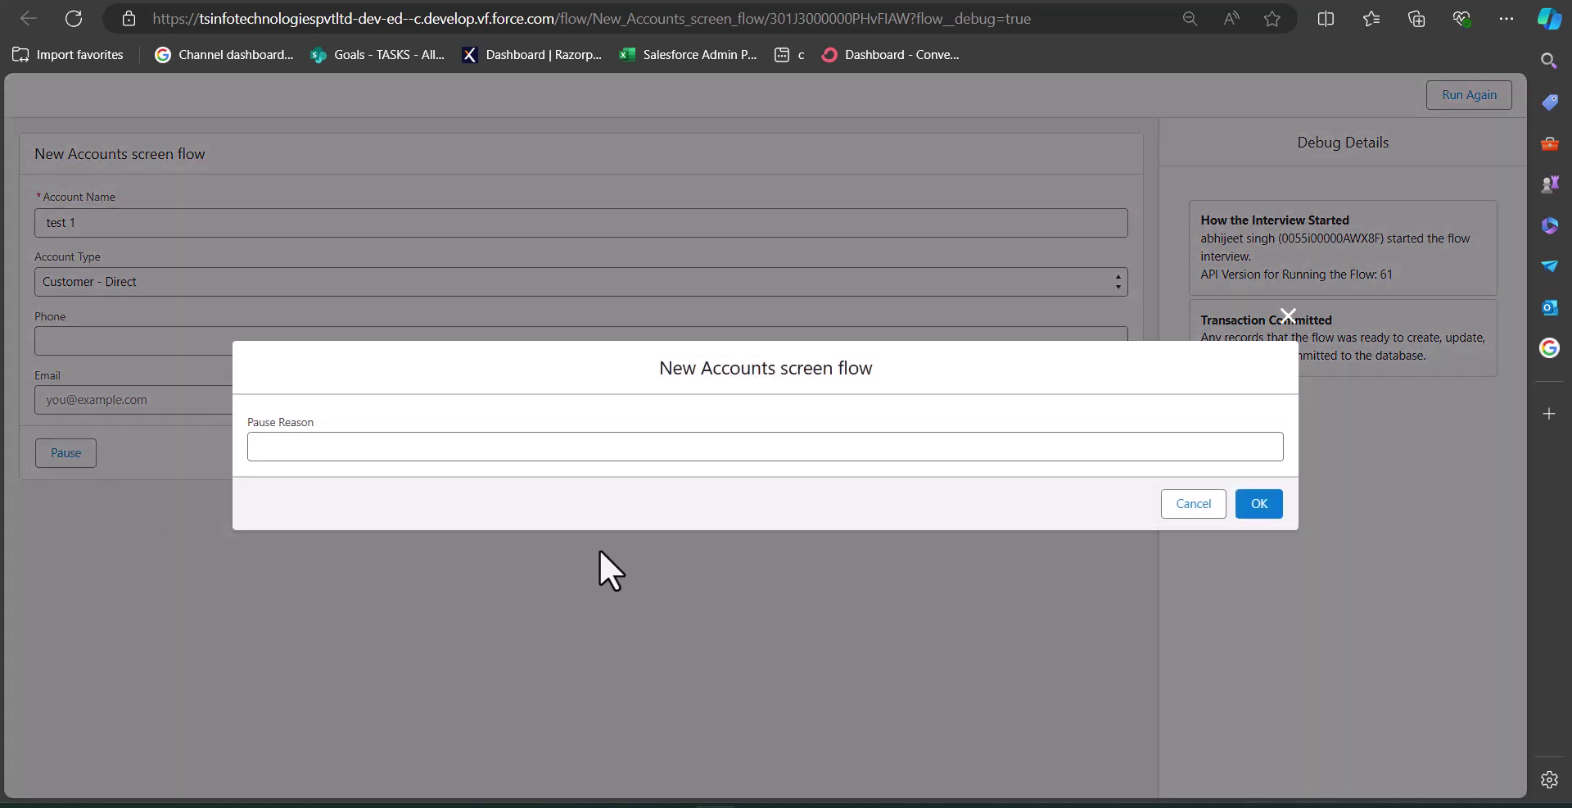
click(326, 445)
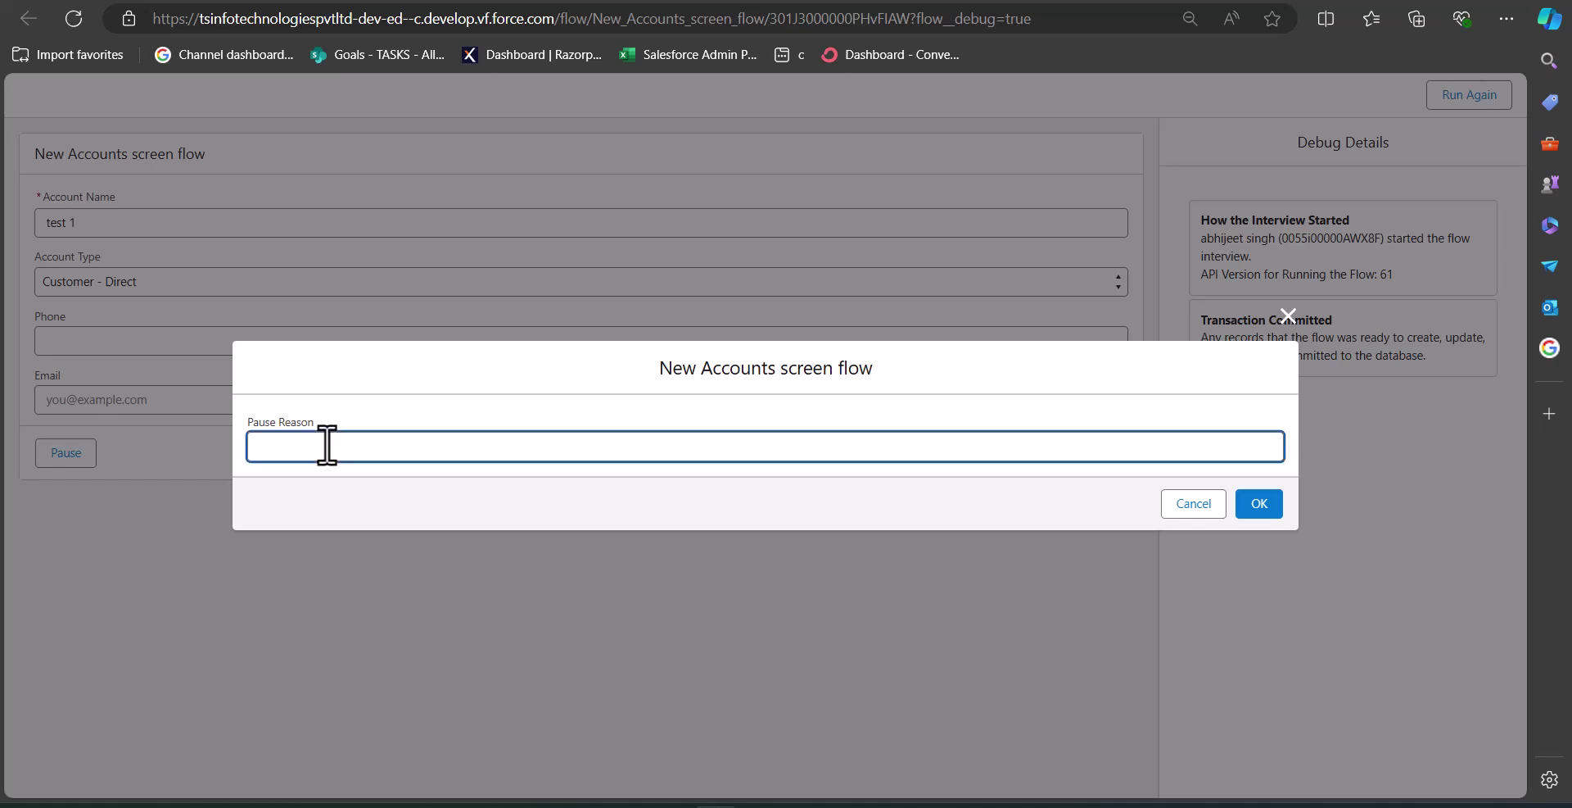
text(details not available)
click(1259, 503)
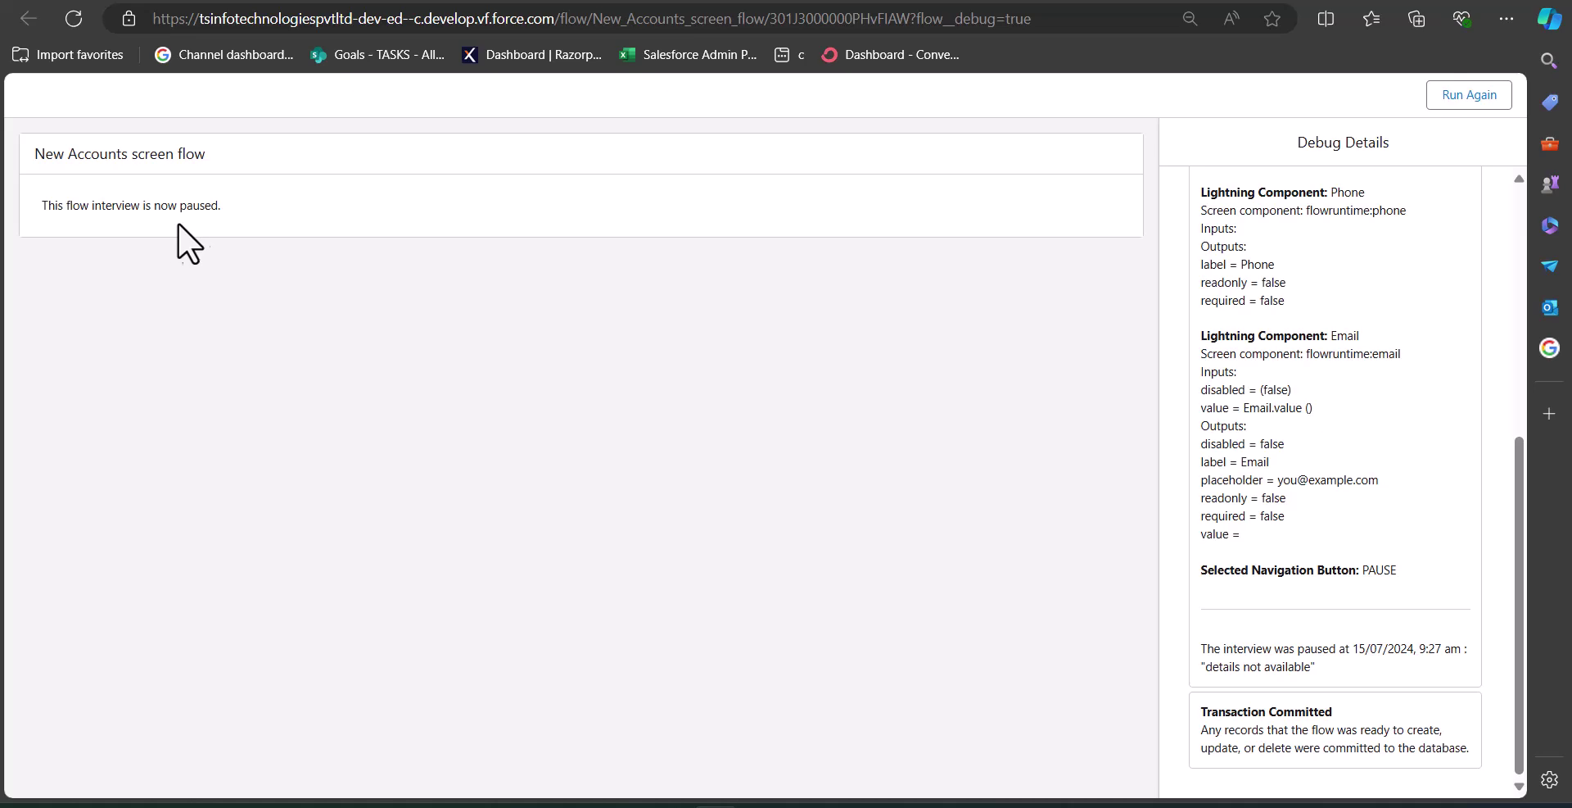
key(ctrl+w)
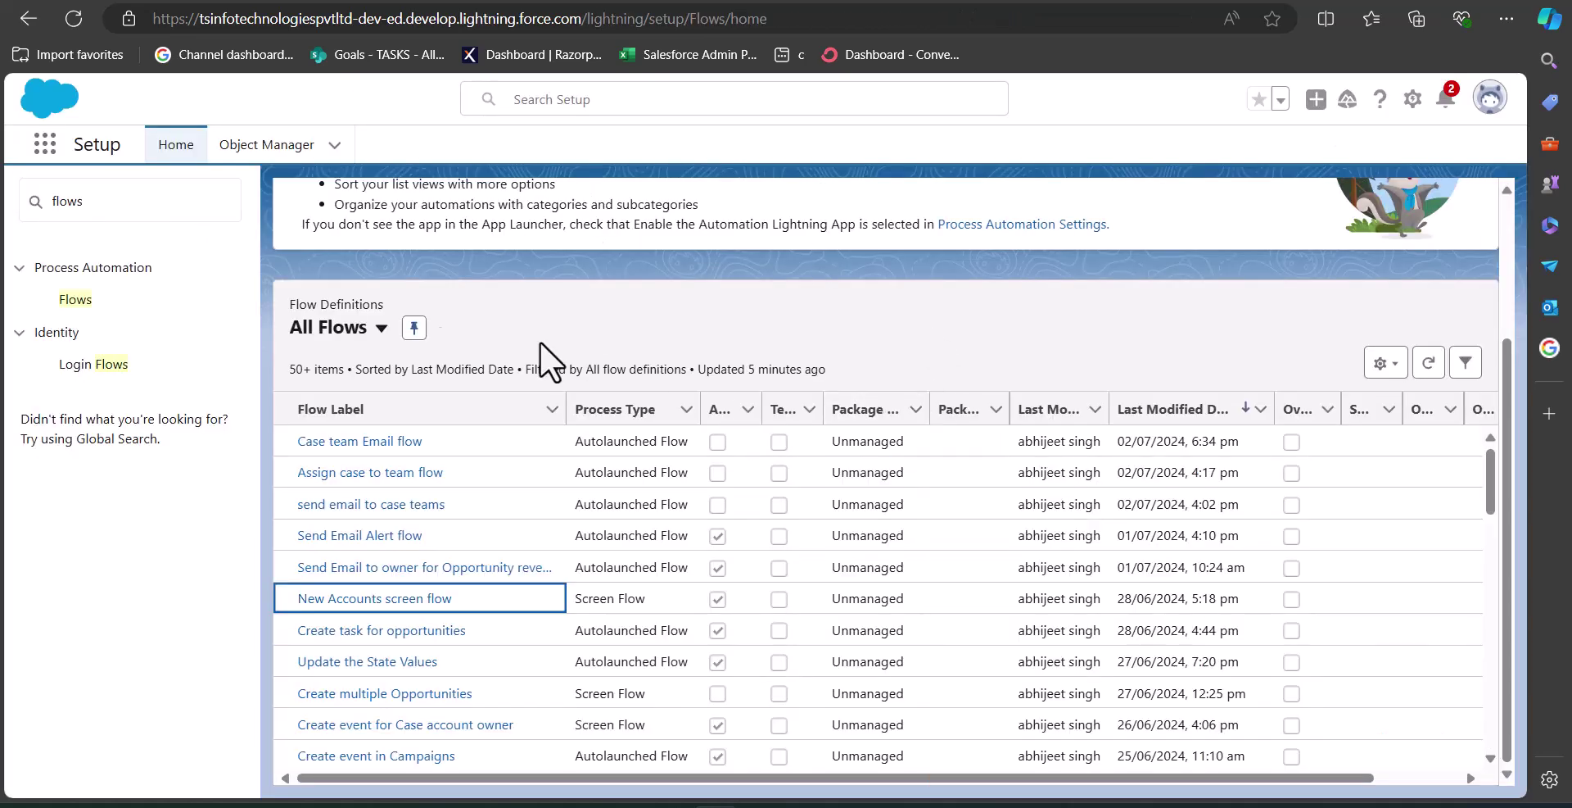
- Search 'paused' in Quick Find and open interview 00000044 from Paused And Failed Flow Interviews
click(164, 212)
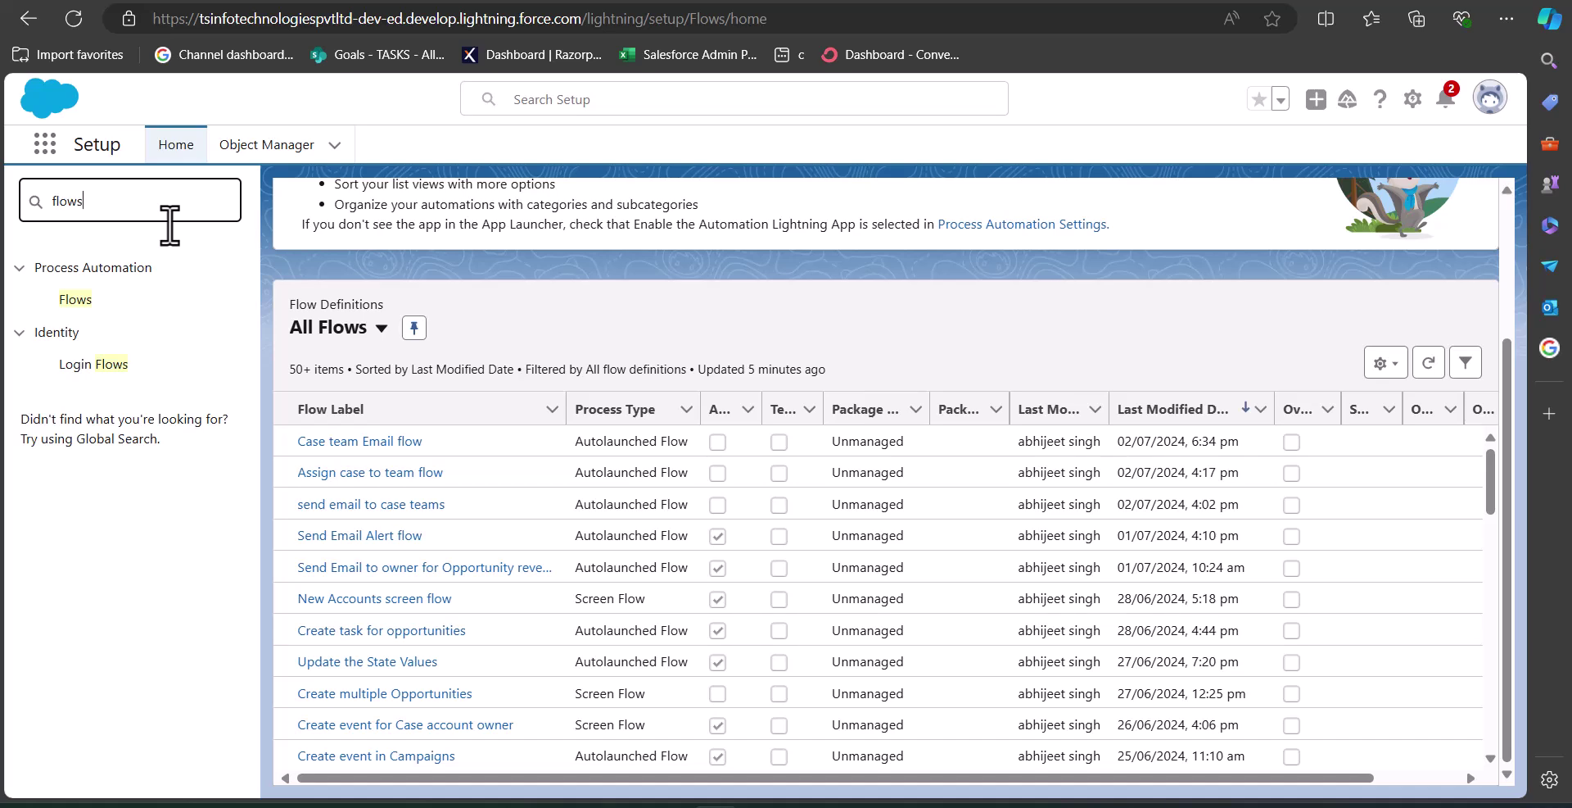
drag(140, 203, 2, 187)
text(paused)
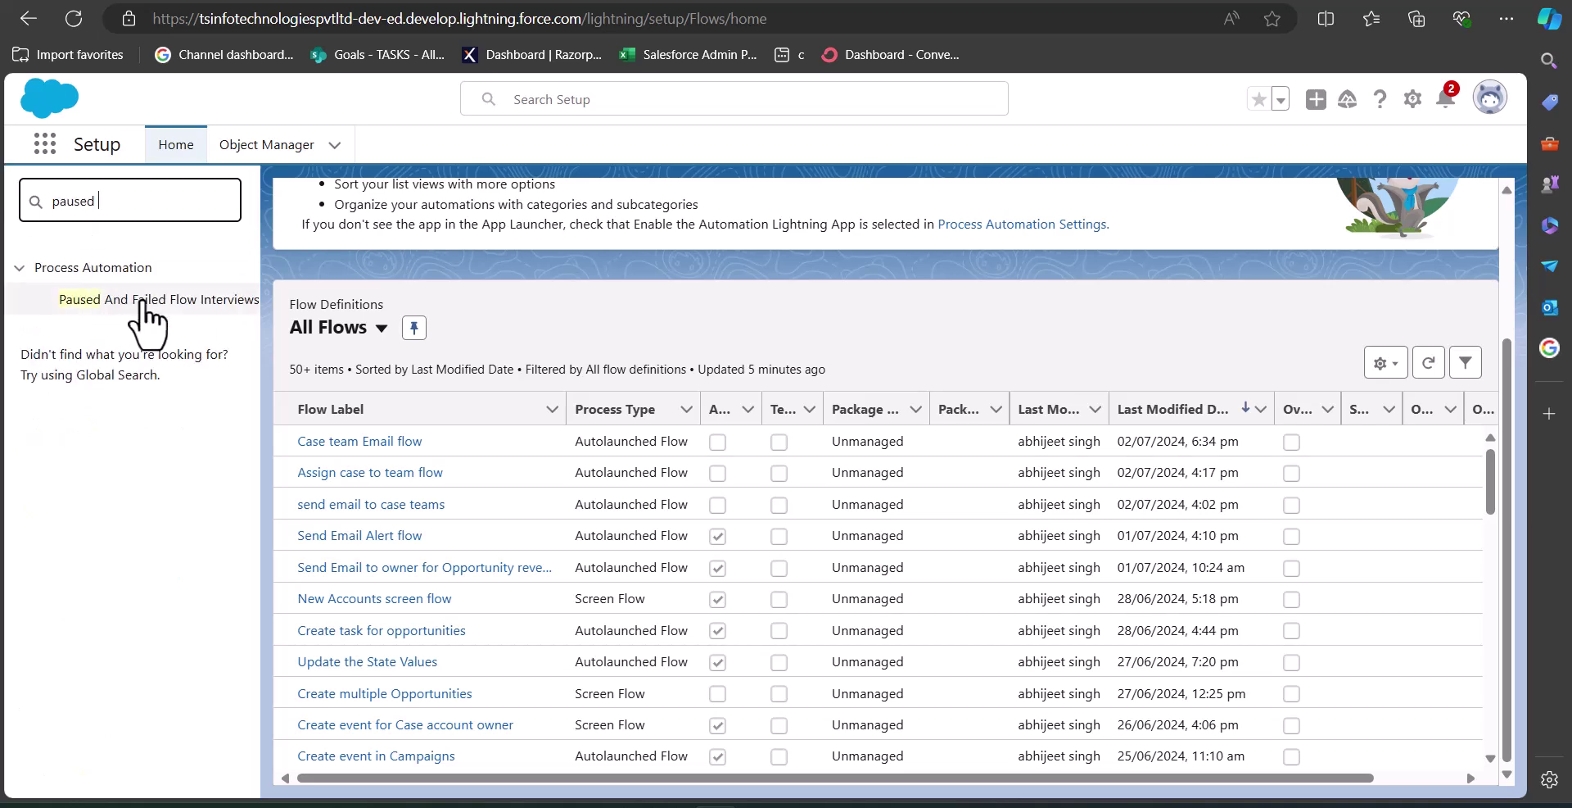
click(144, 300)
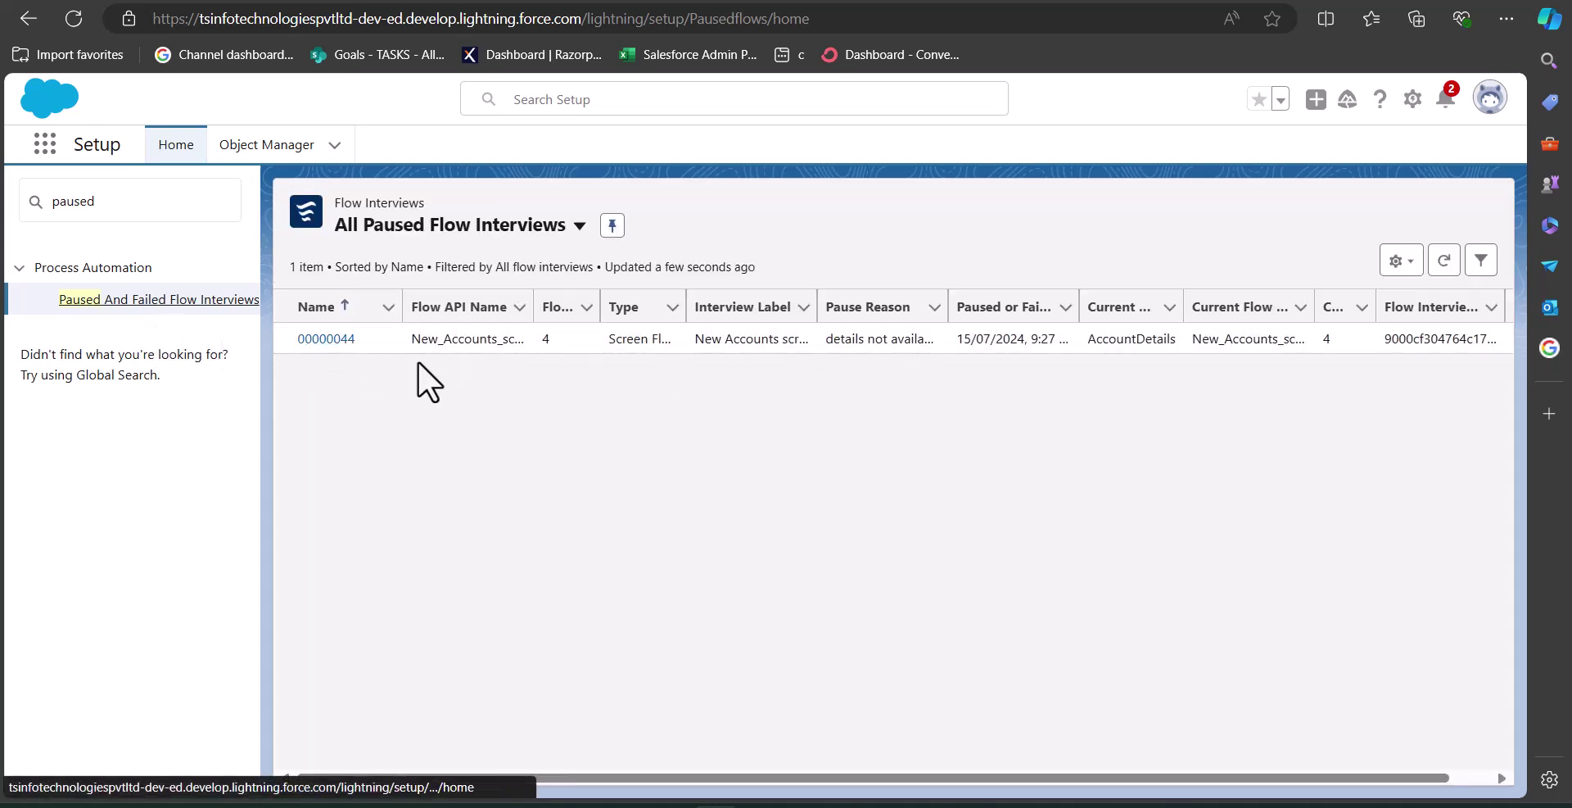
click(326, 340)
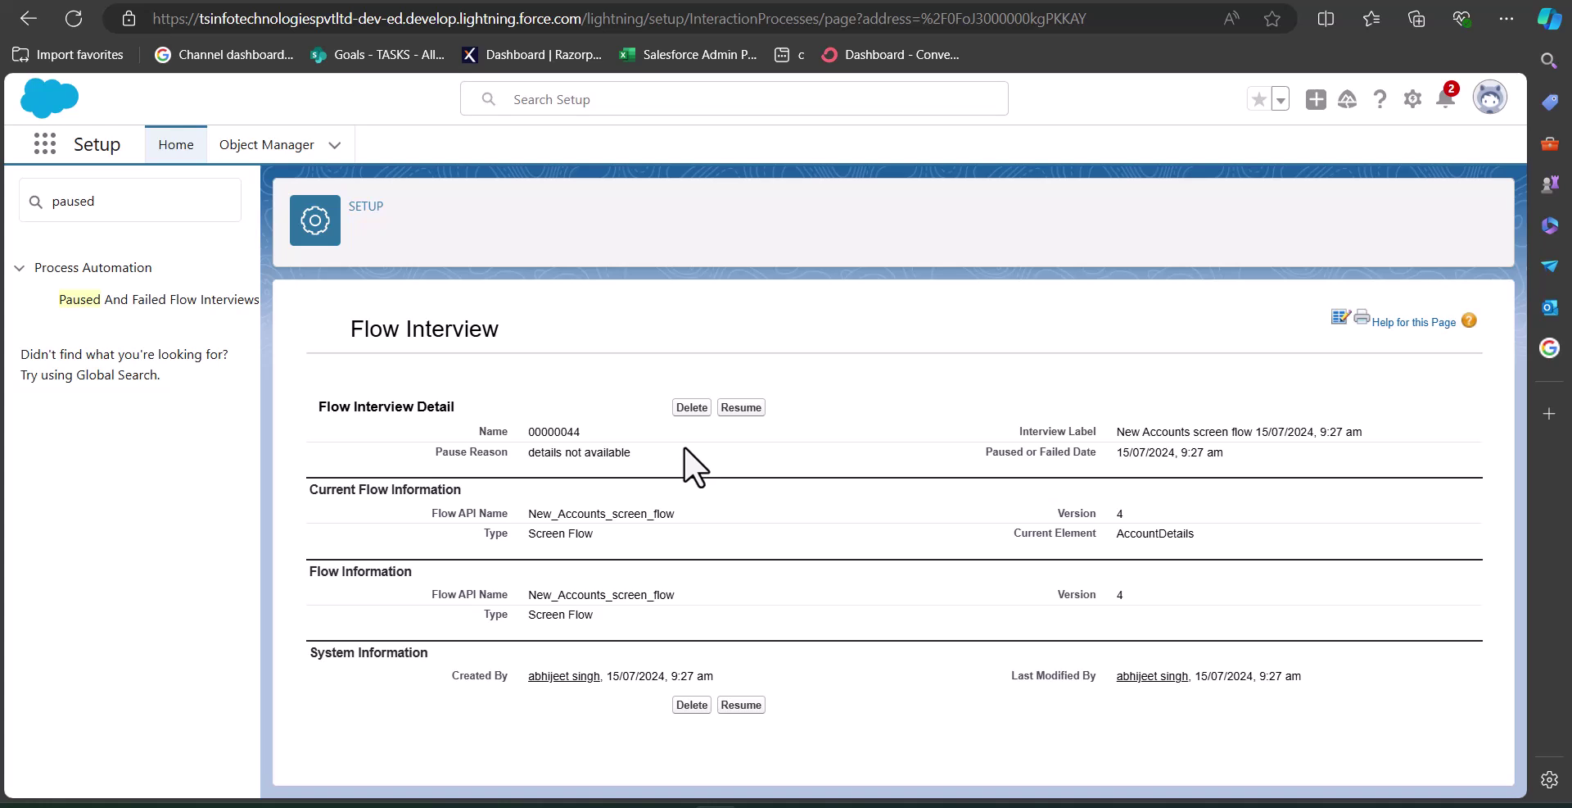
- Resume the interview, fill in the account's phone number and e-mail, and submit
click(742, 409)
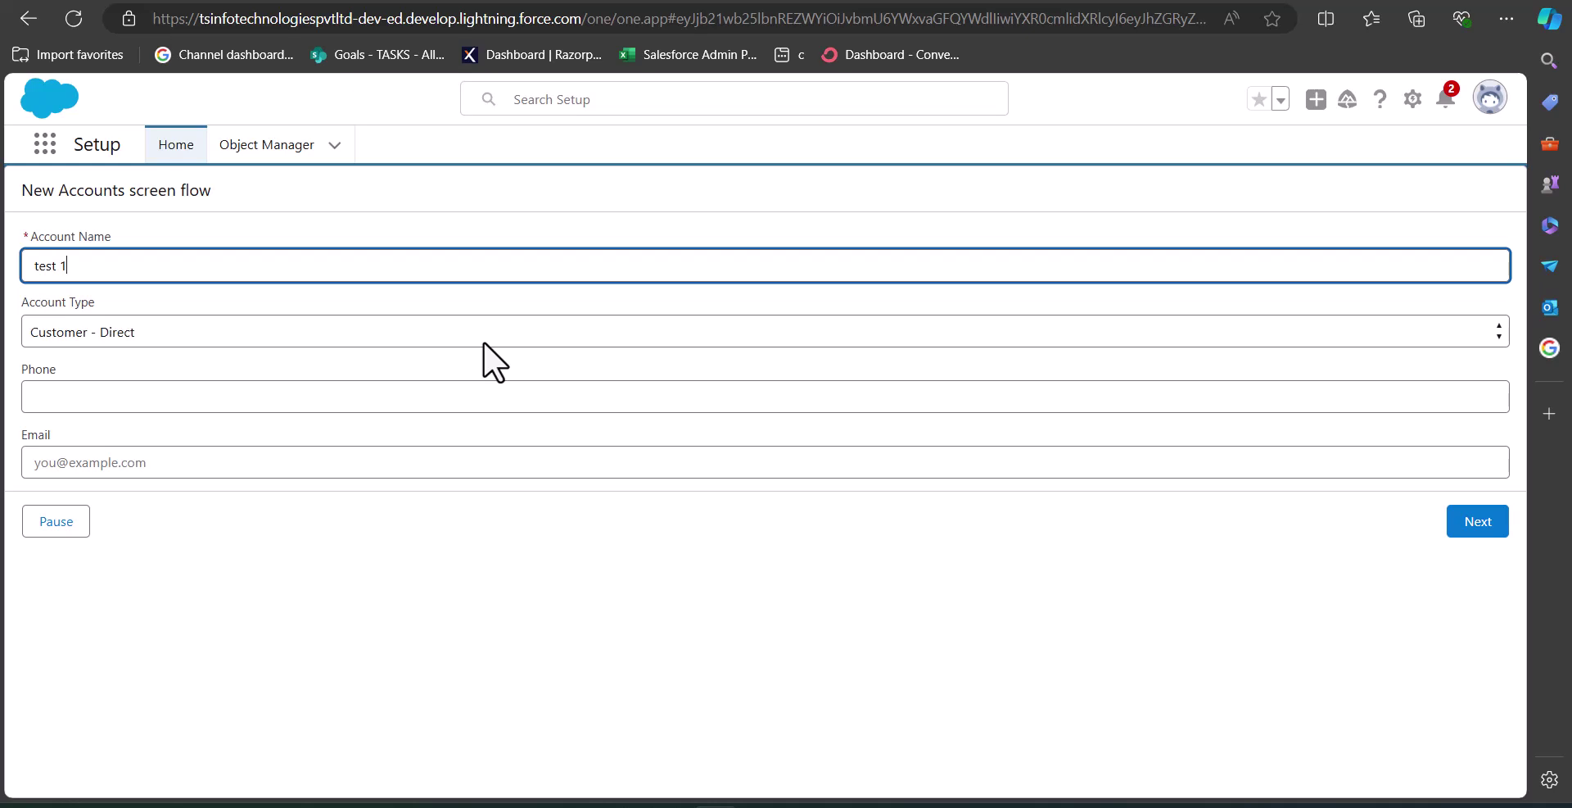
click(490, 439)
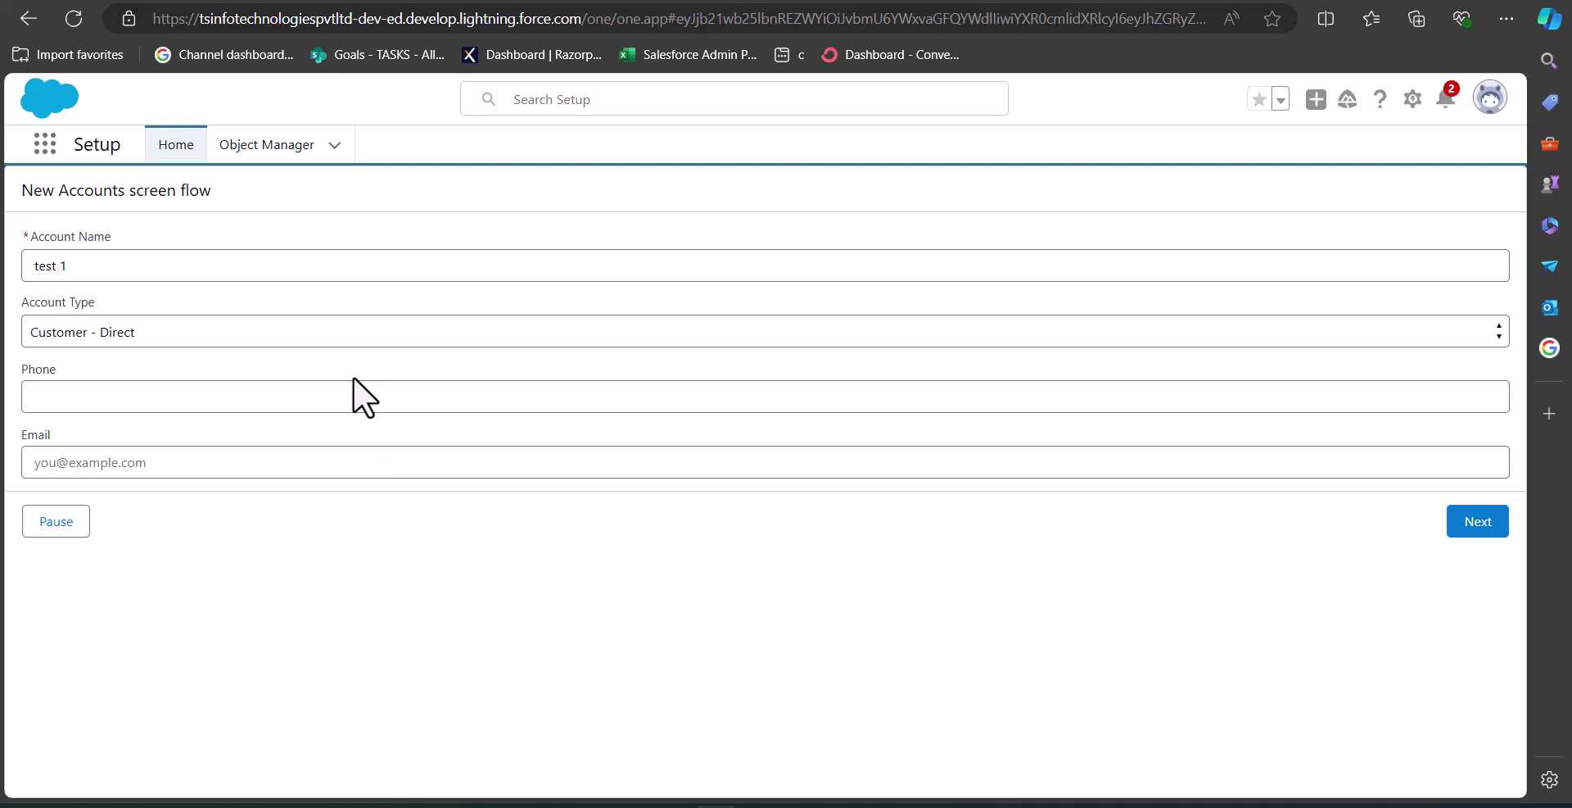
click(361, 395)
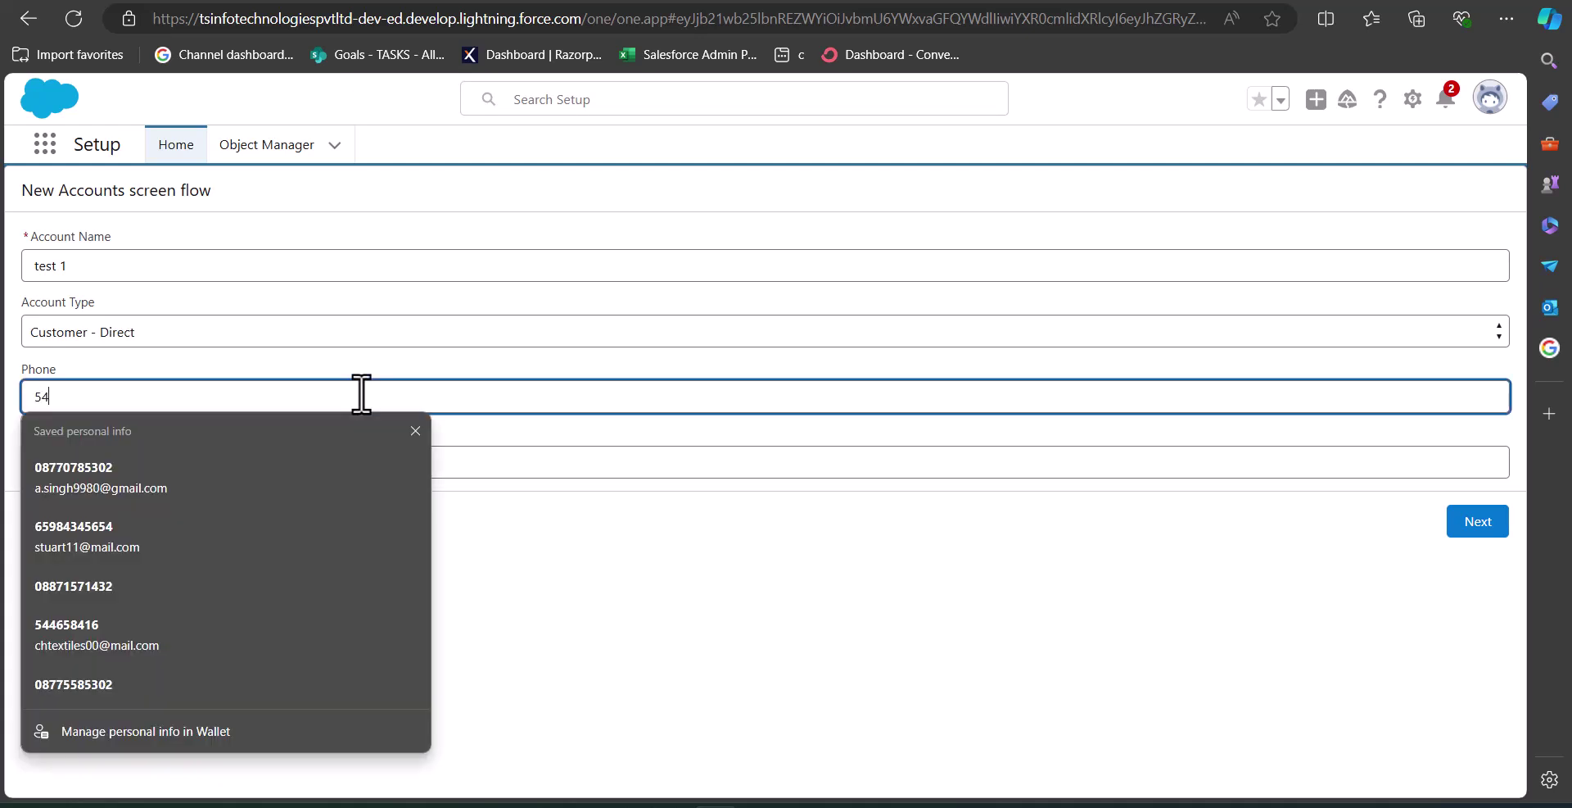
click(322, 456)
text(example@mail.com)
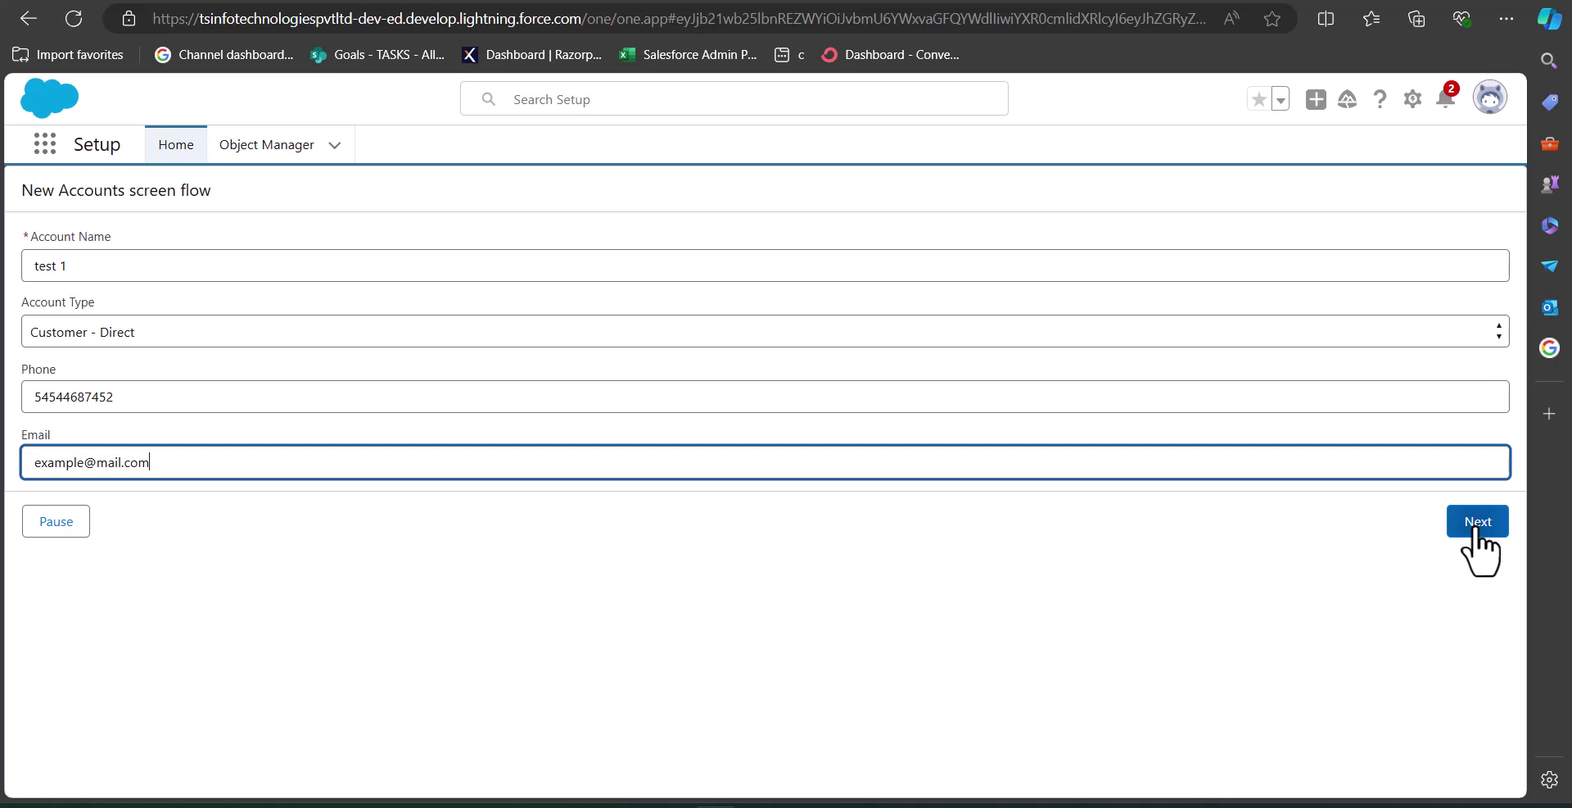
click(1474, 538)
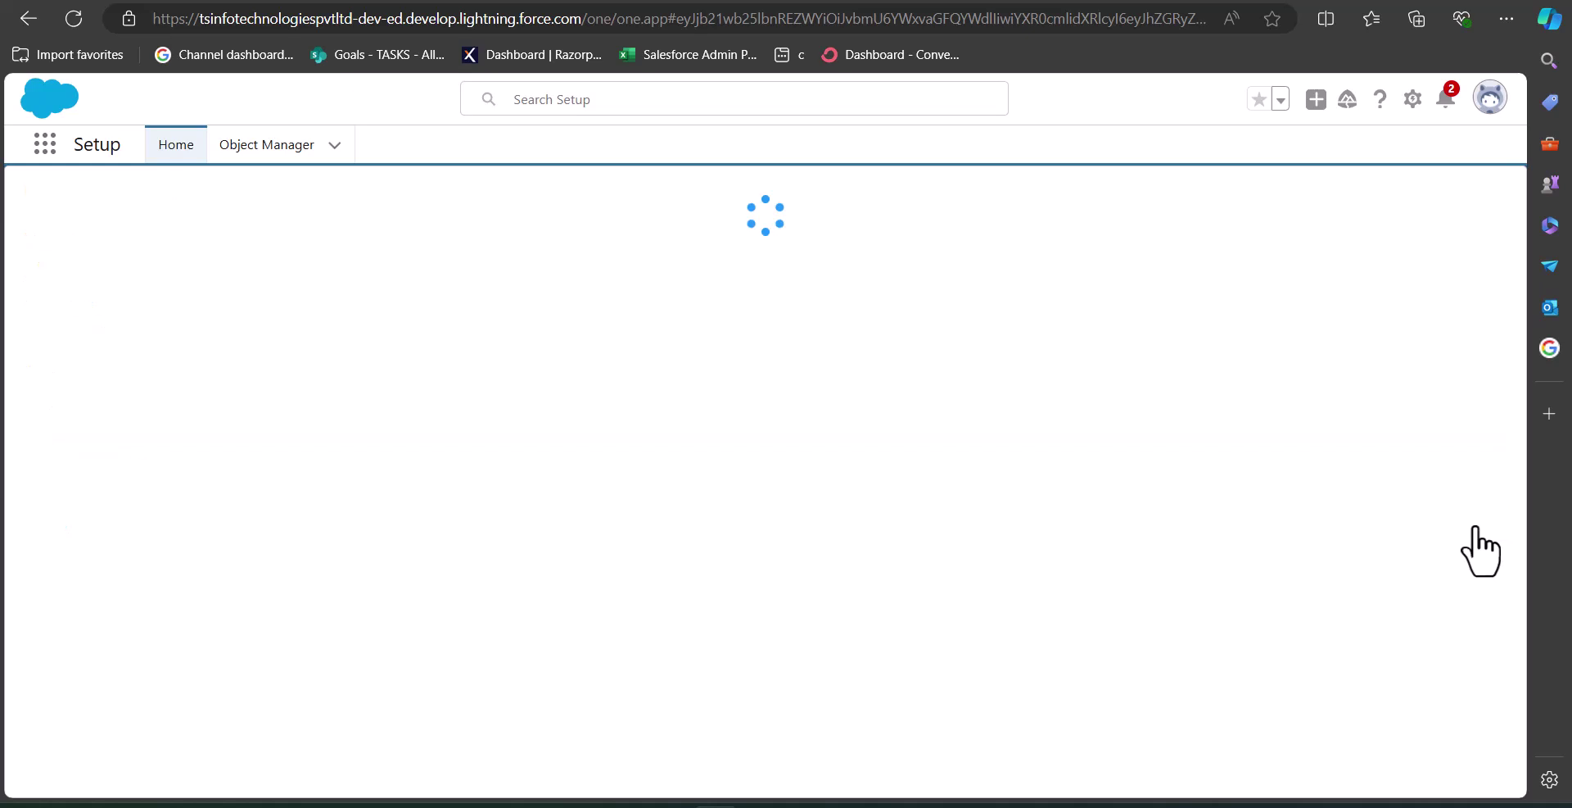
- Open the Accounts list through the App Launcher search 'acc'
click(45, 147)
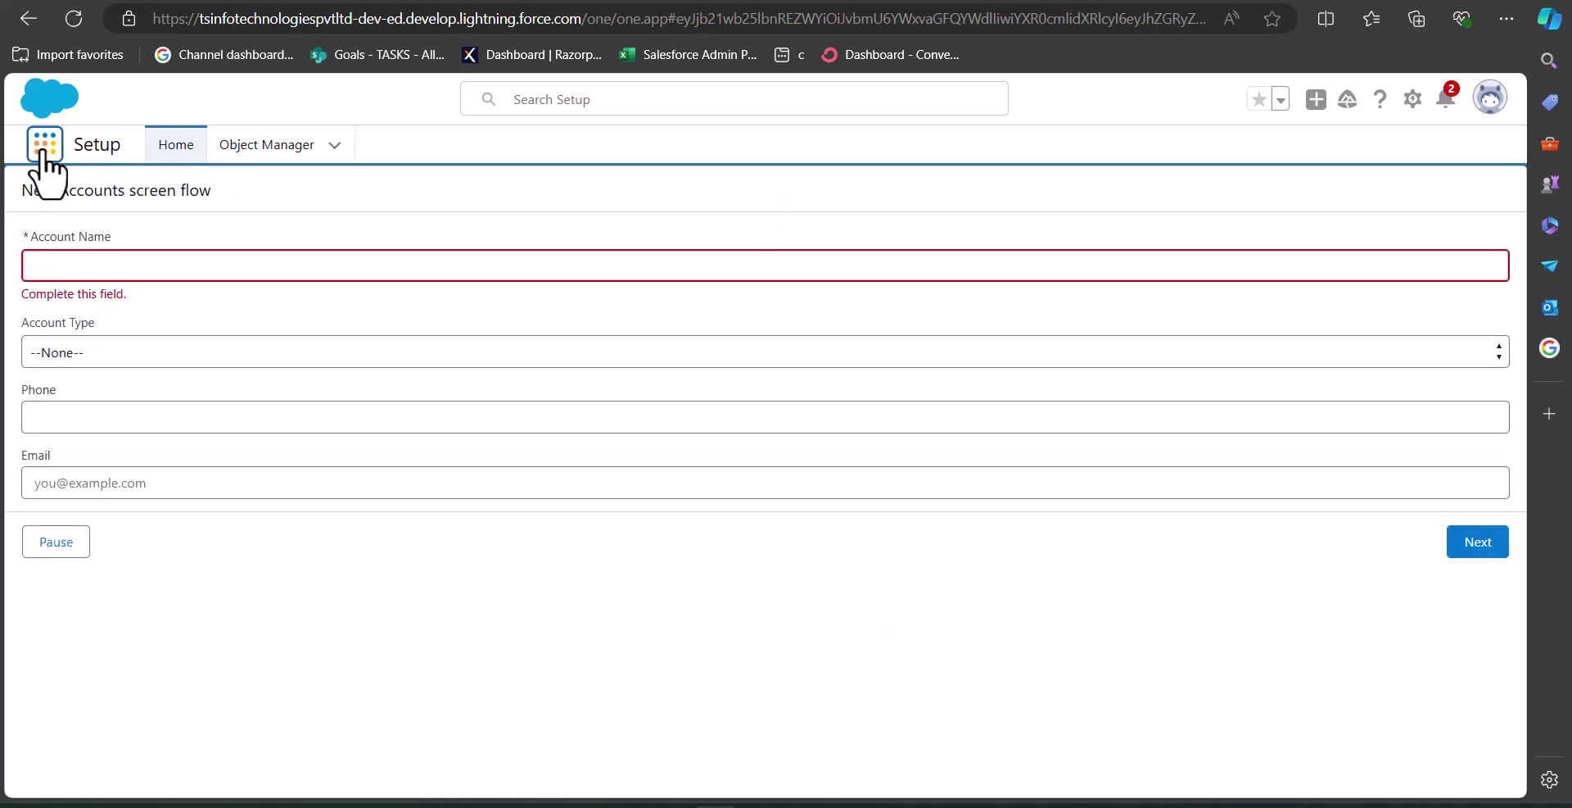
text(acc)
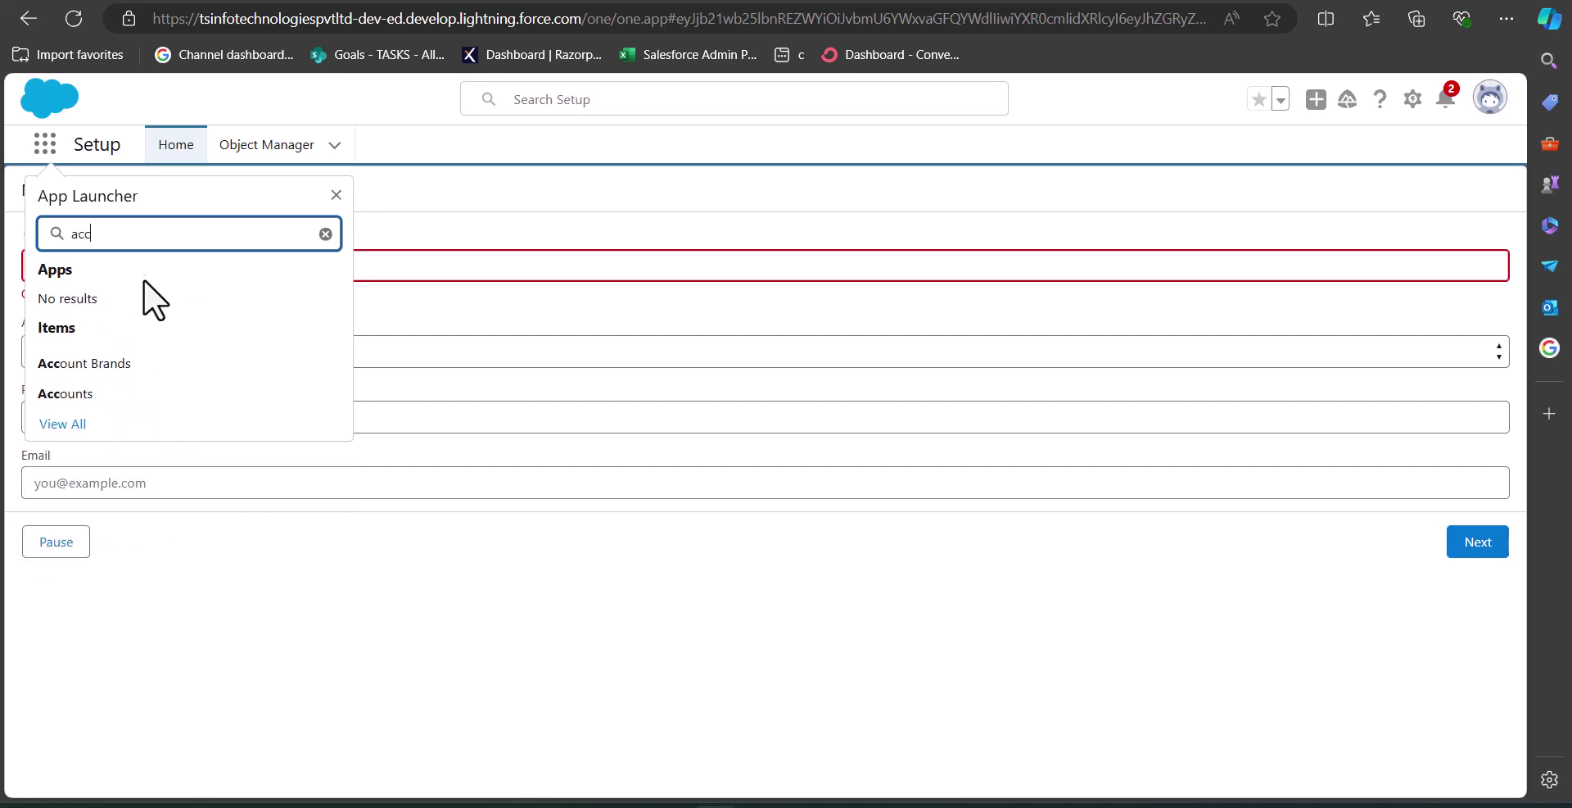
click(148, 392)
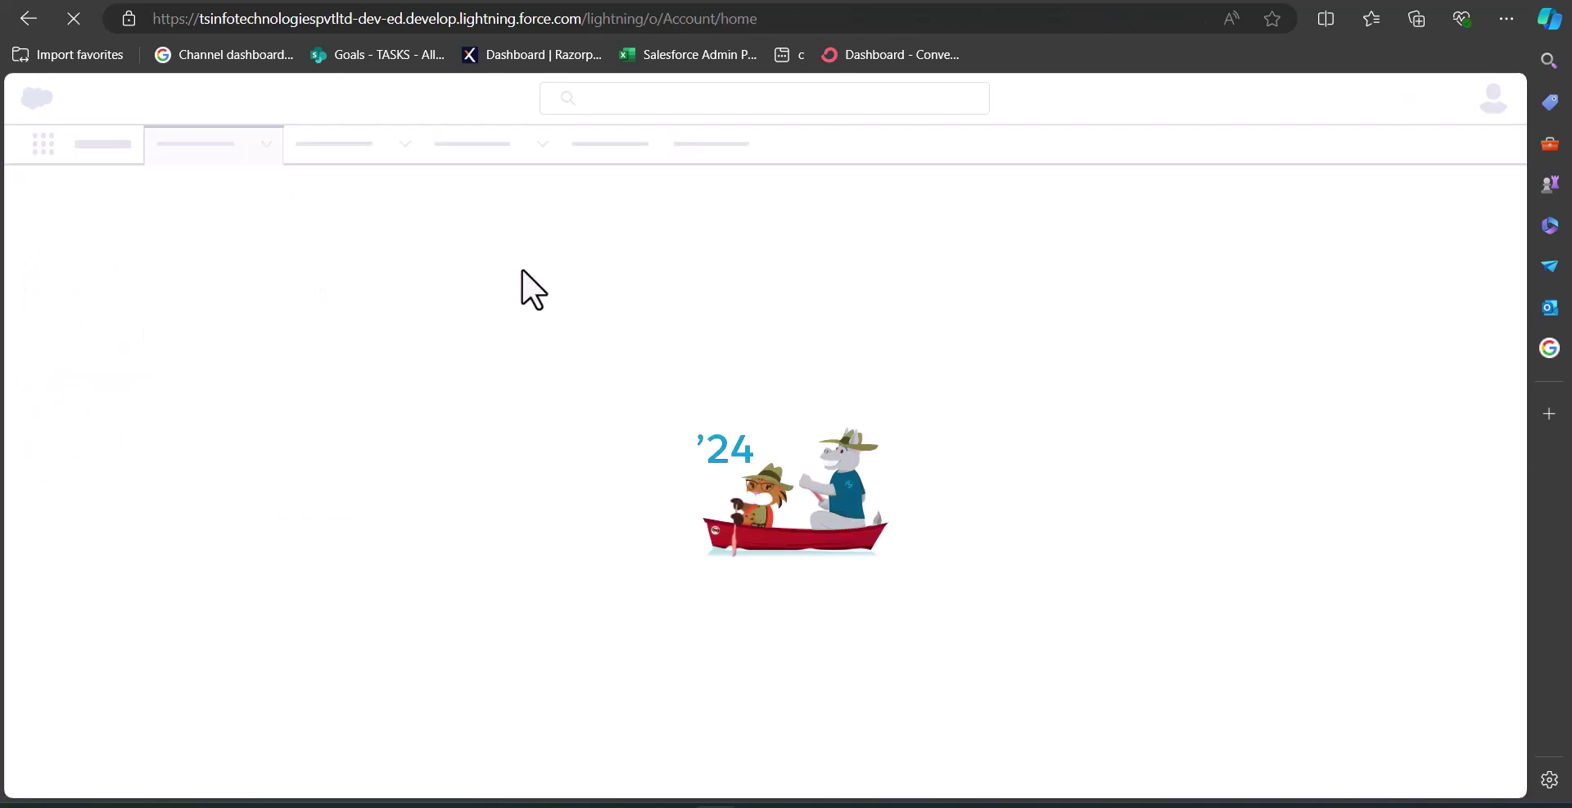